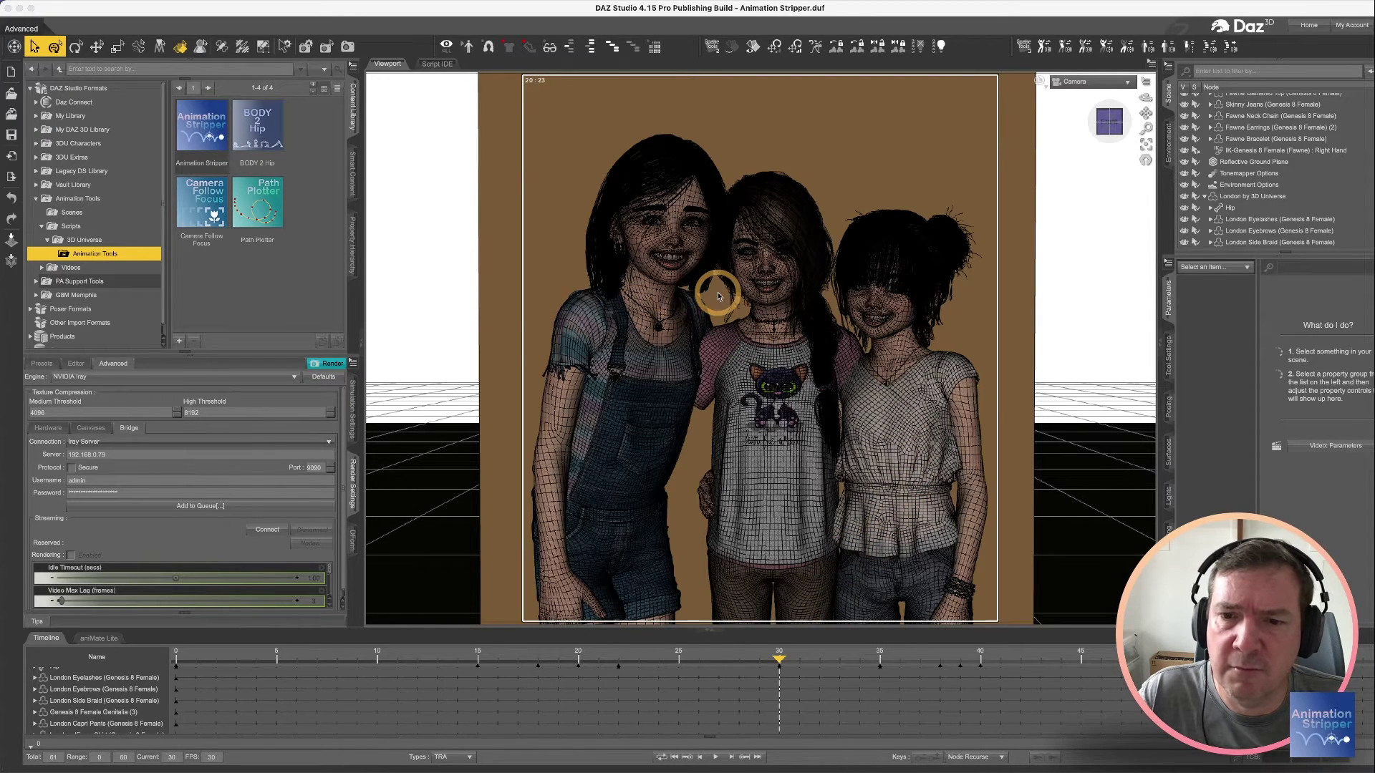
- Compare the figures' poses and camera view at frames 22 and 40, returning to frame 30
click(619, 663)
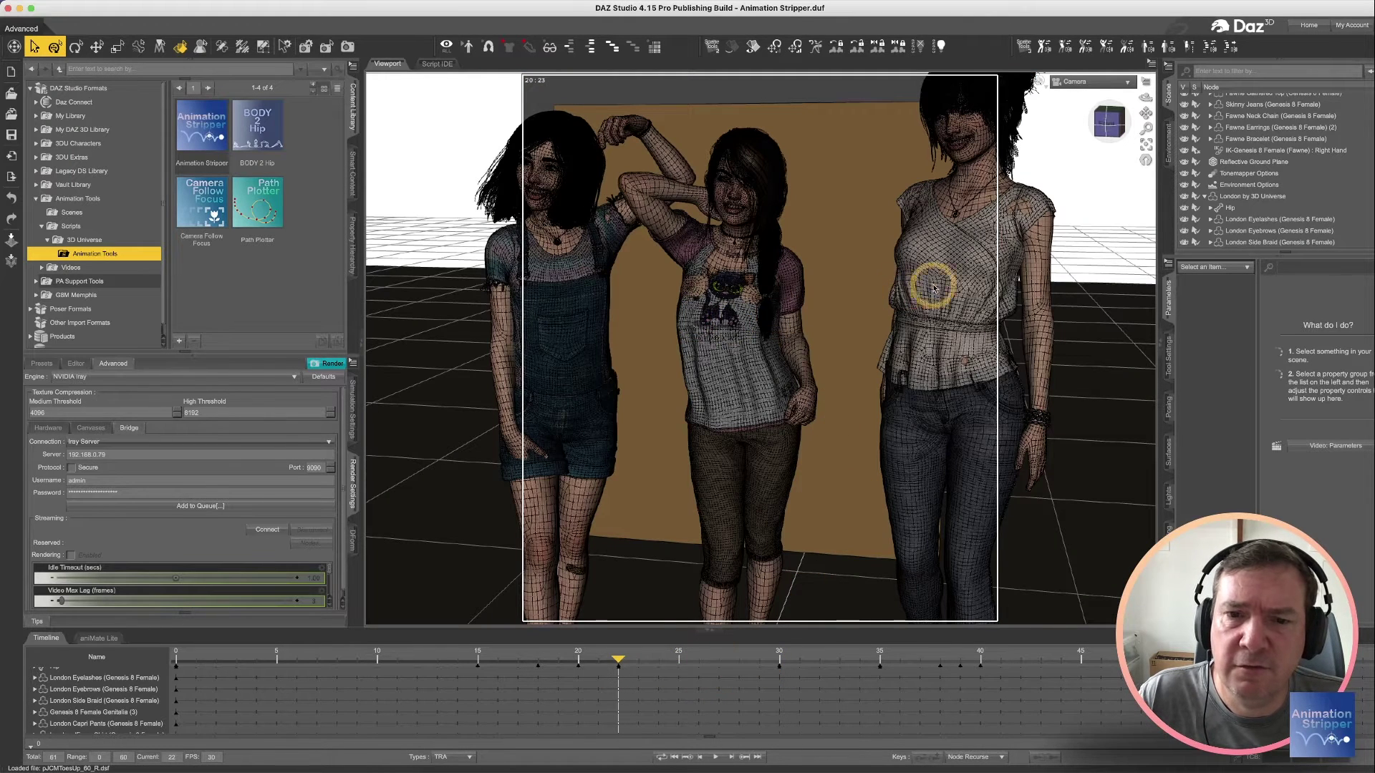
key(super+z)
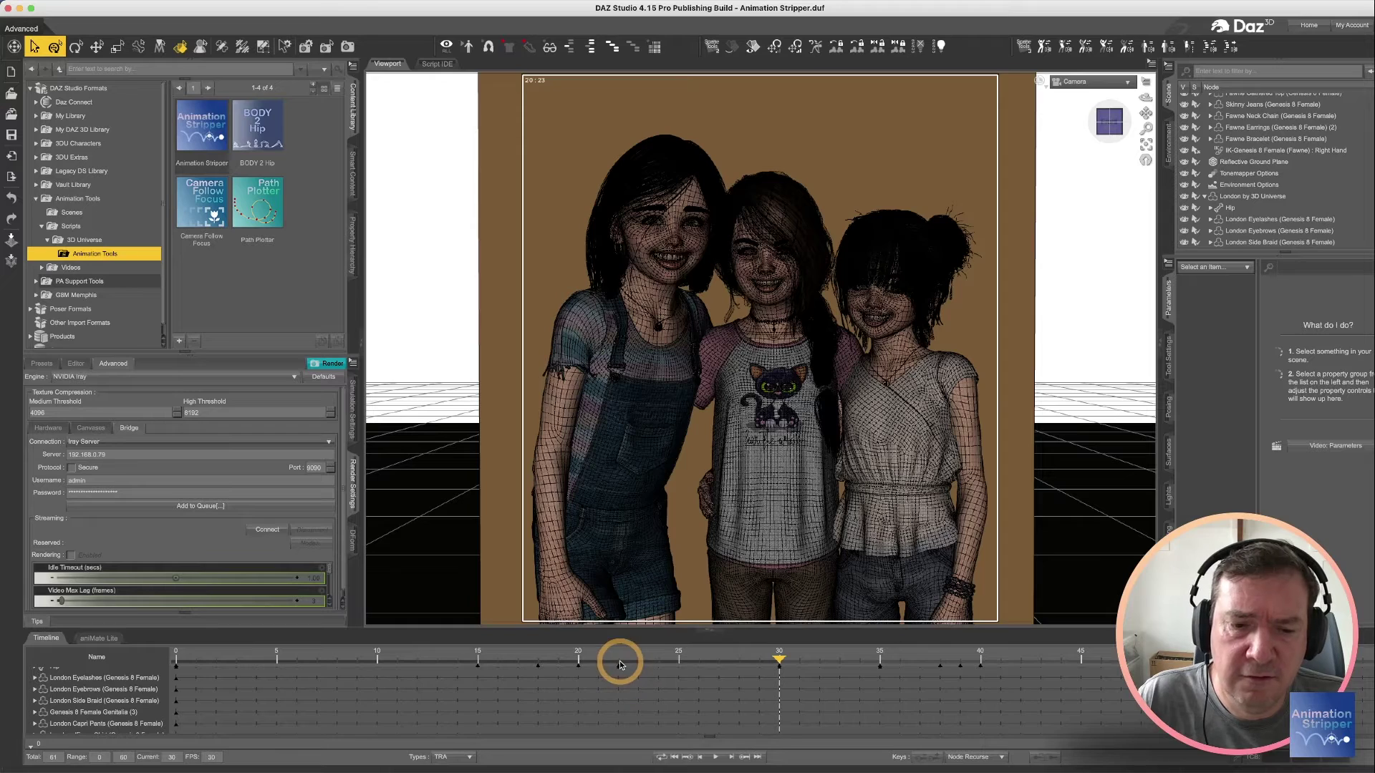
click(620, 661)
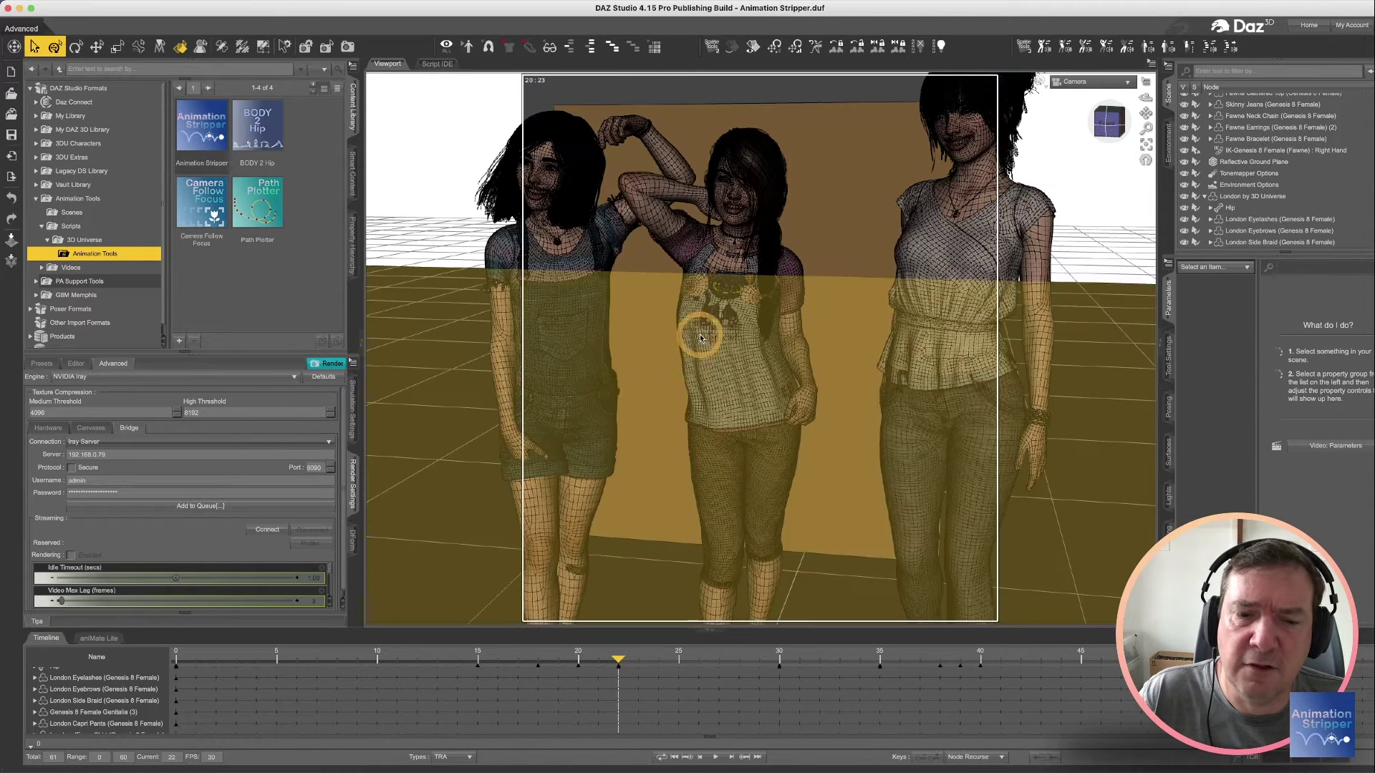
click(983, 661)
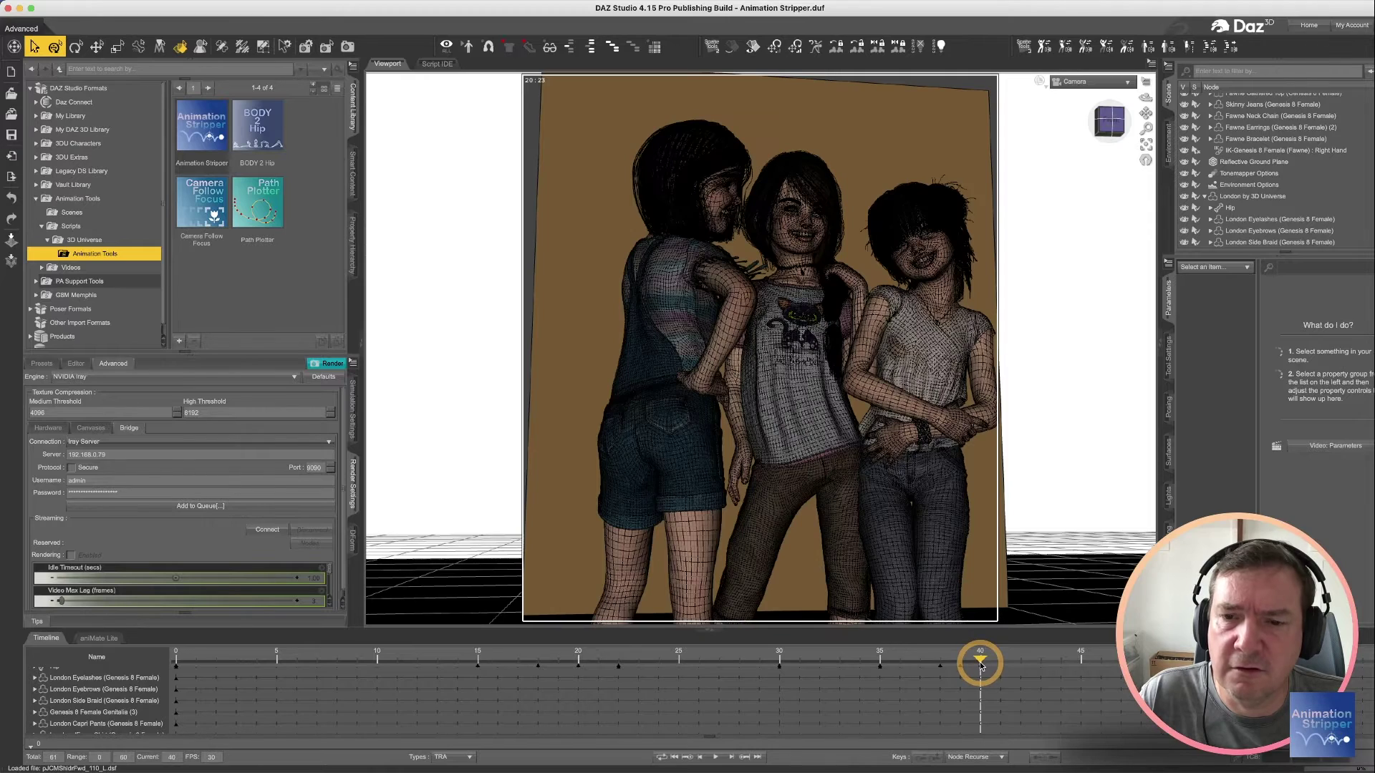
click(780, 664)
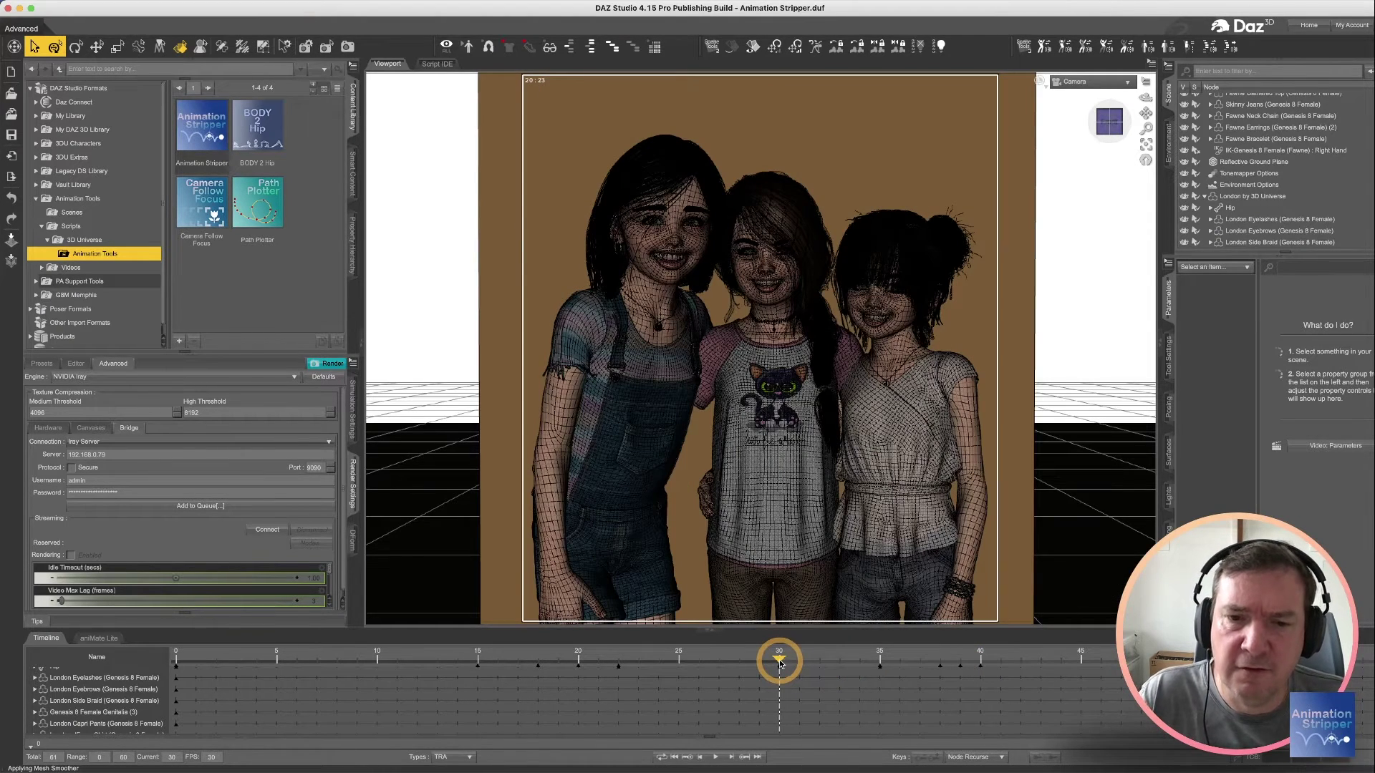
- Collapse the figure hierarchies in the scene and show the SpotLight's Light parameters
scroll(1278, 144, up, 5)
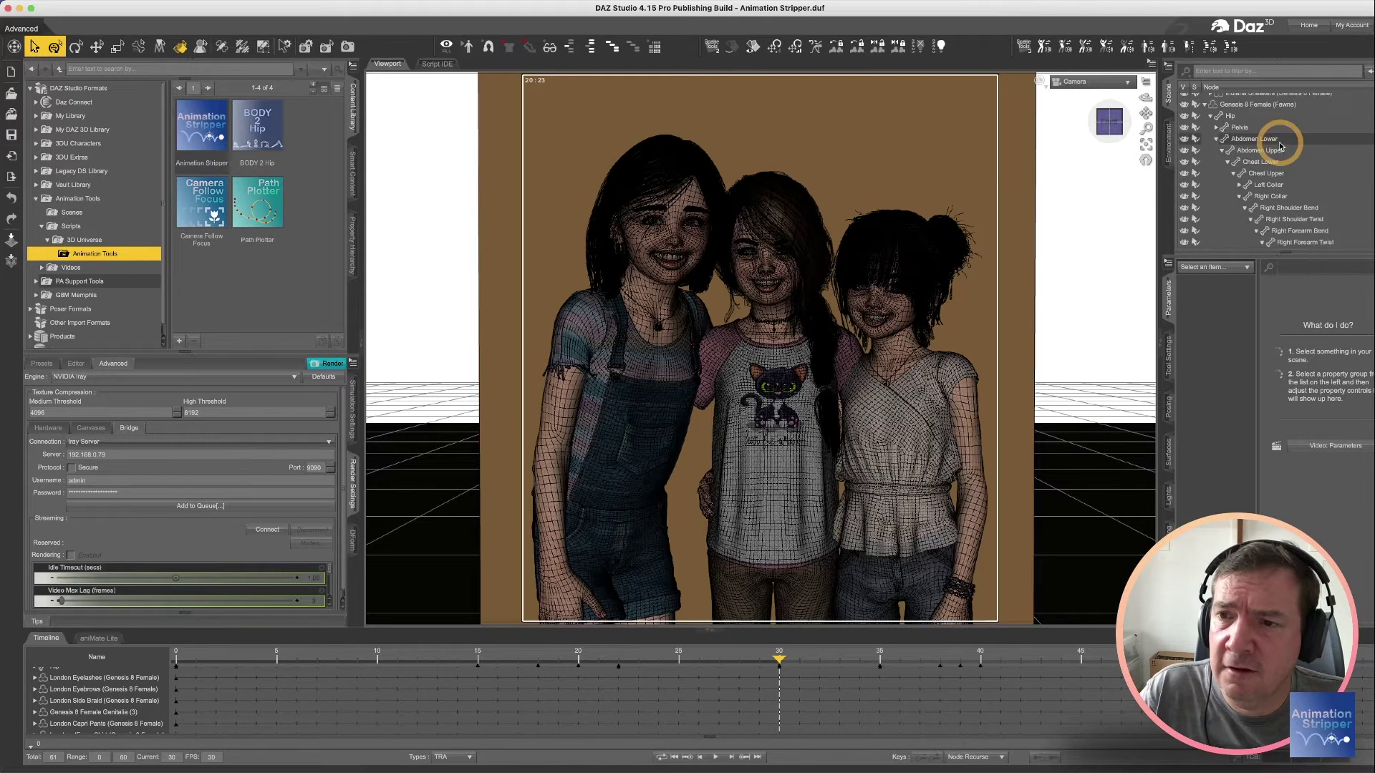
scroll(1260, 143, up, 4)
click(1205, 134)
click(1238, 111)
click(1205, 180)
click(1207, 407)
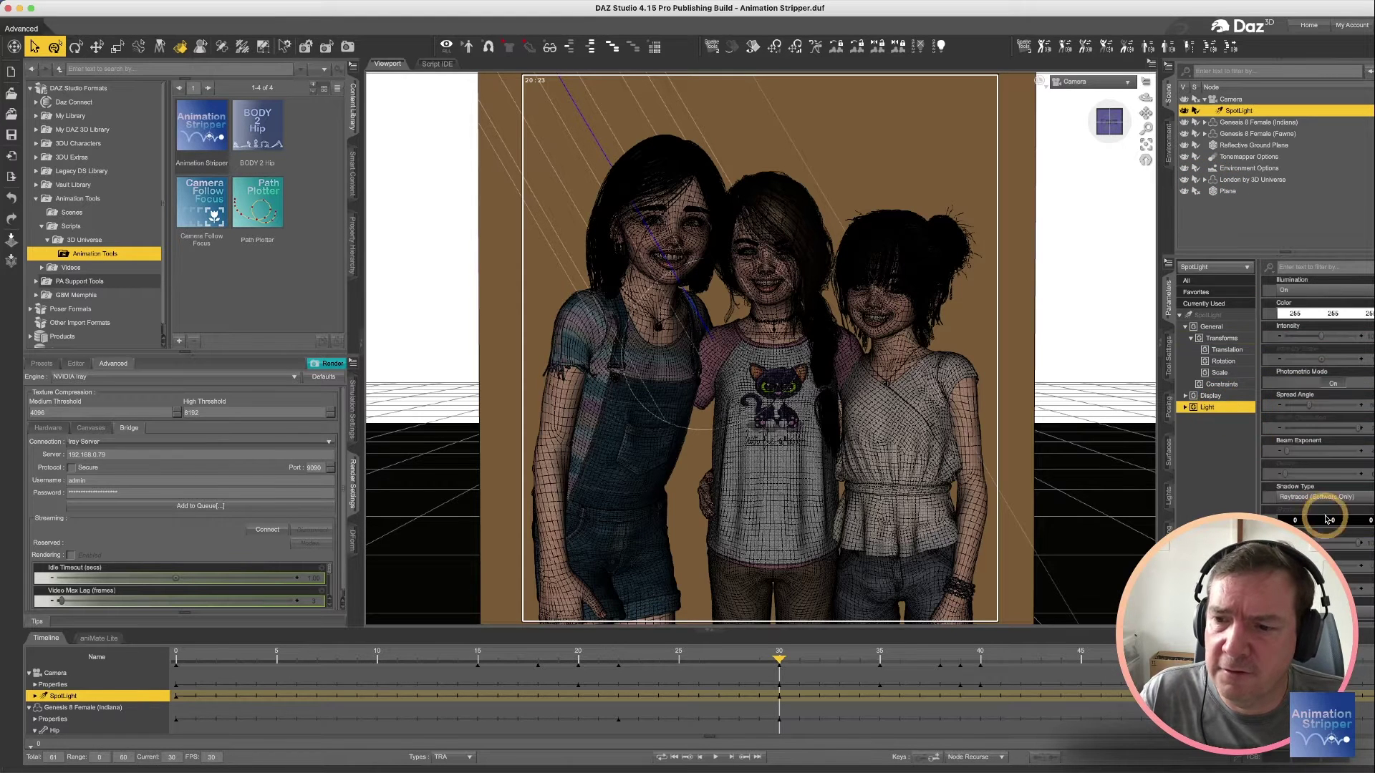
- Examine the SpotLight's animated light settings at frame 40, view frame 20, and return to frame 30
click(1287, 326)
click(980, 657)
click(1318, 309)
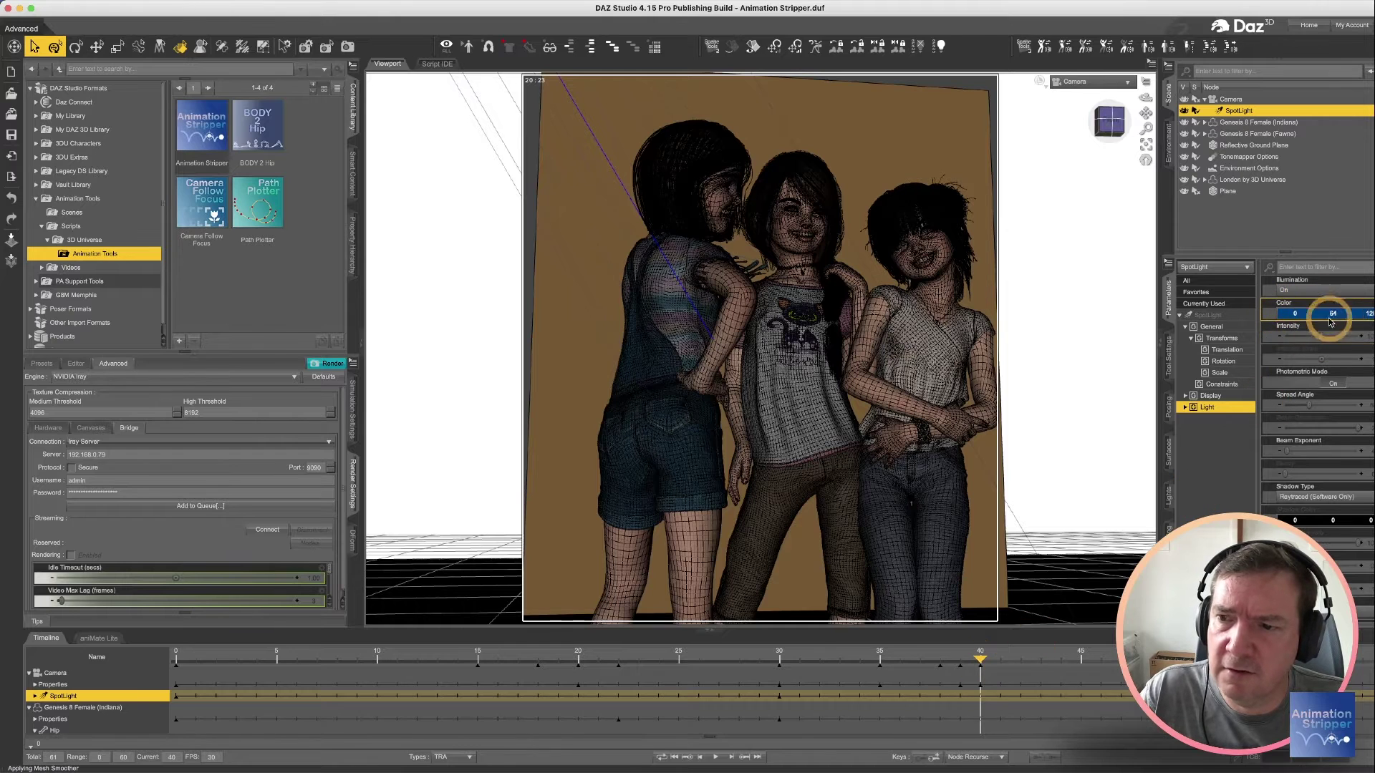
scroll(1338, 500, down, 5)
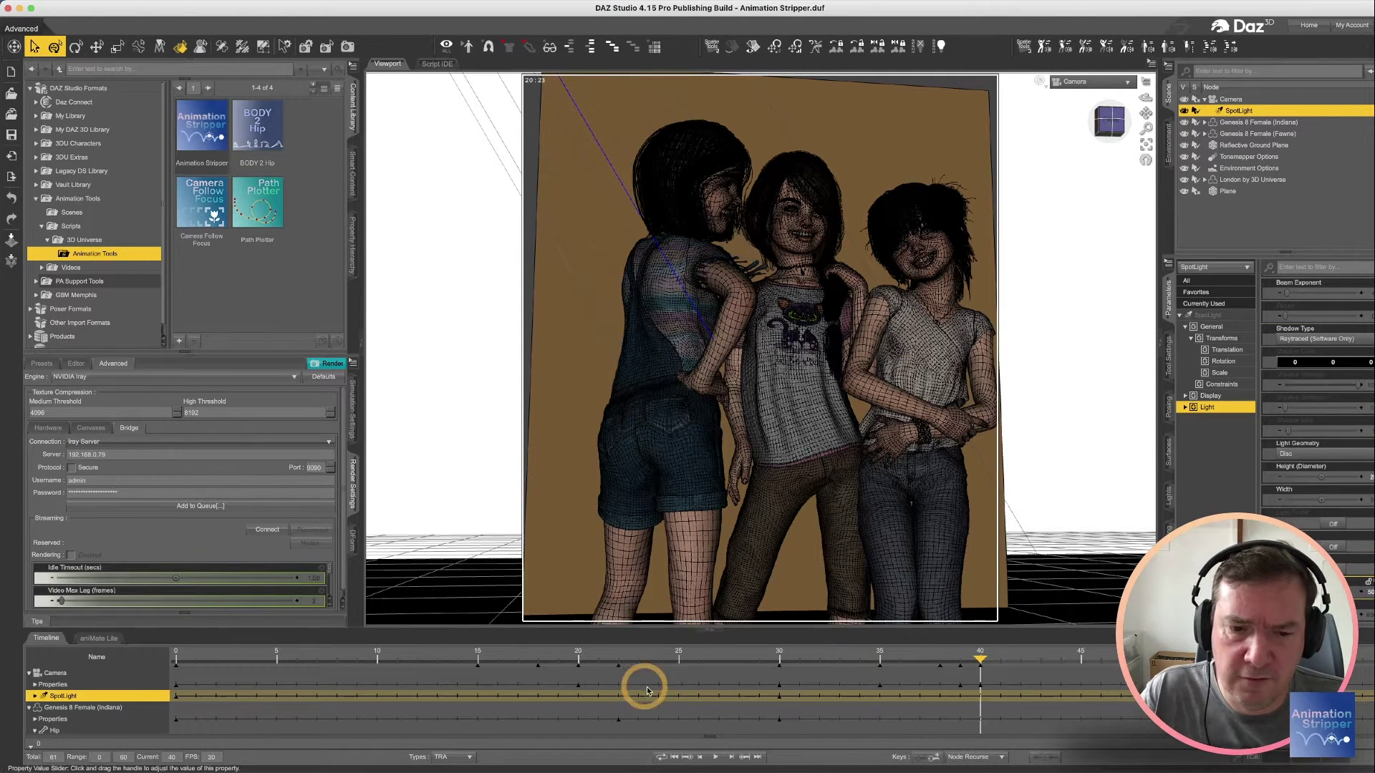
click(578, 666)
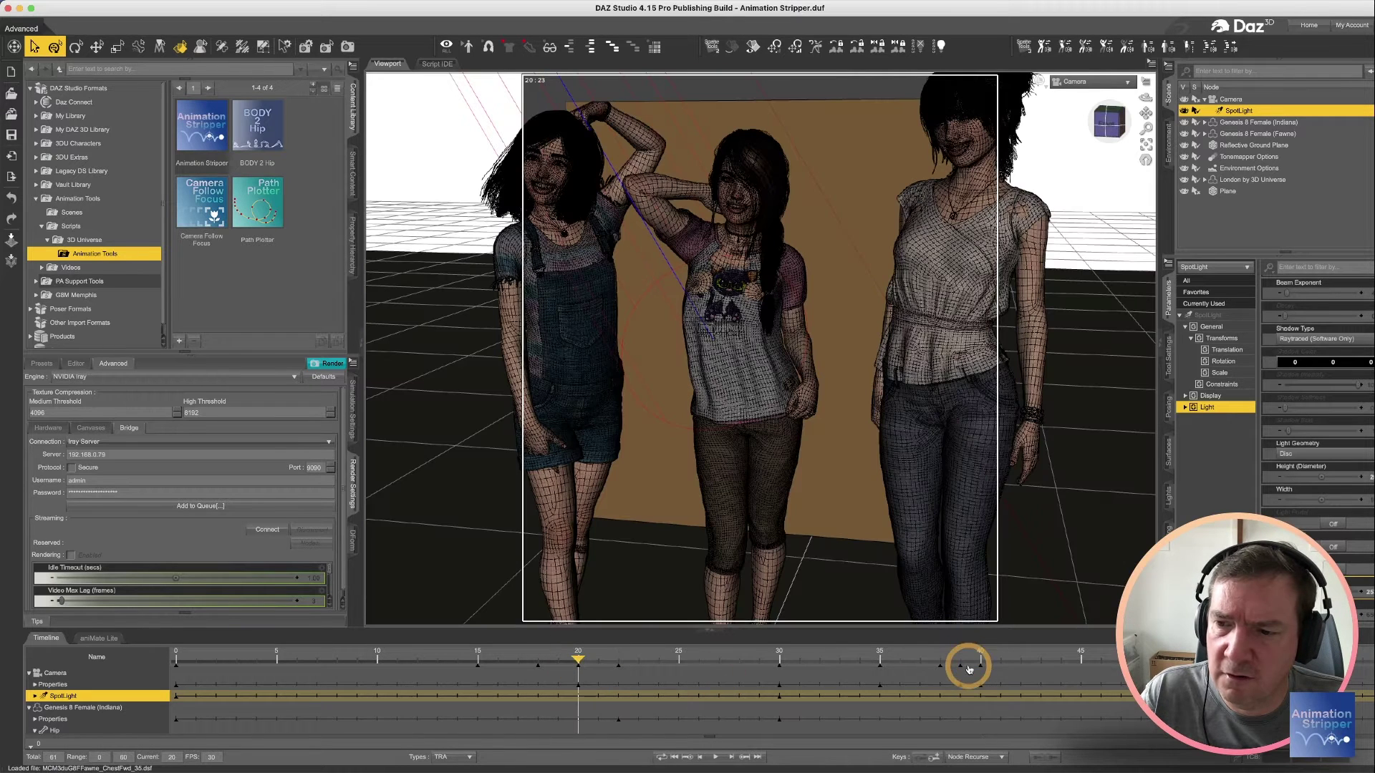
click(777, 662)
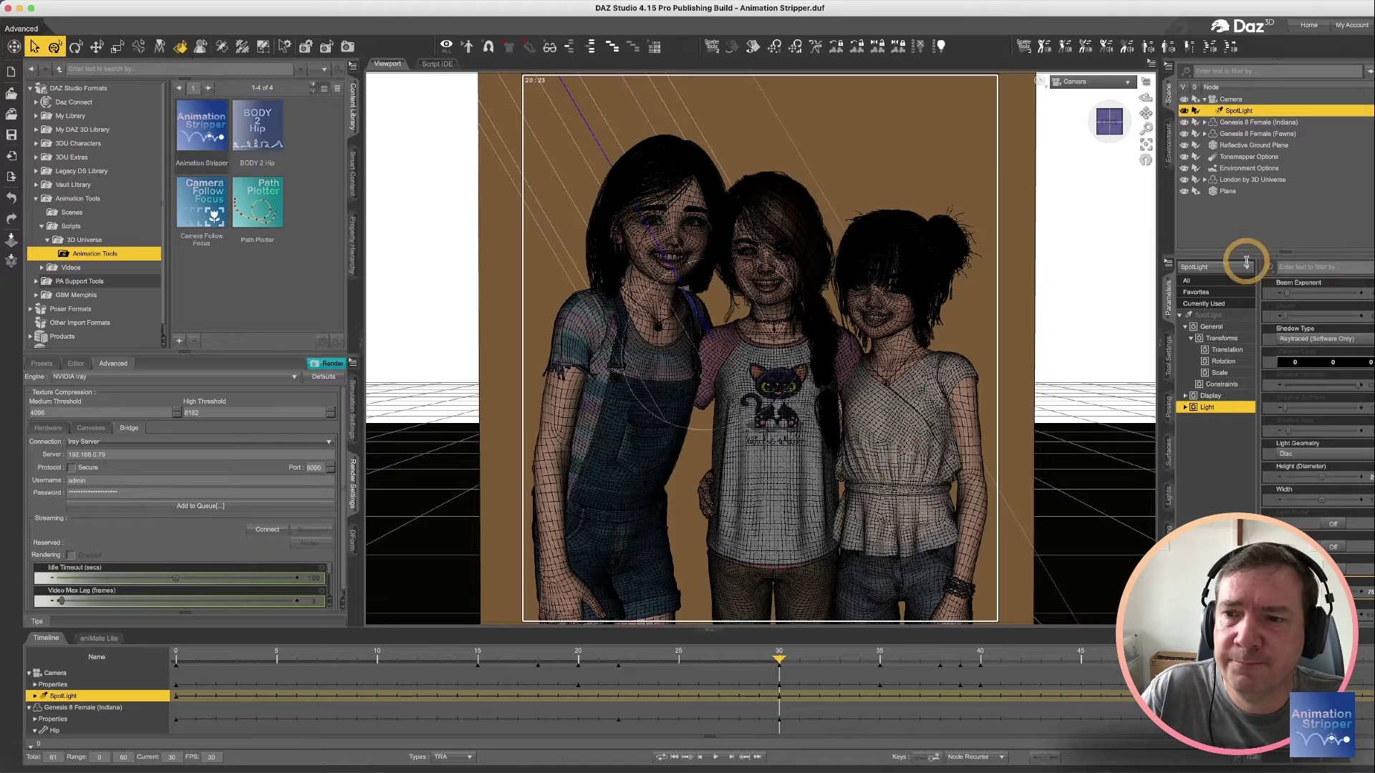
- Select all scene items from Camera down to Plane and launch the Animation Stripper script
click(1238, 217)
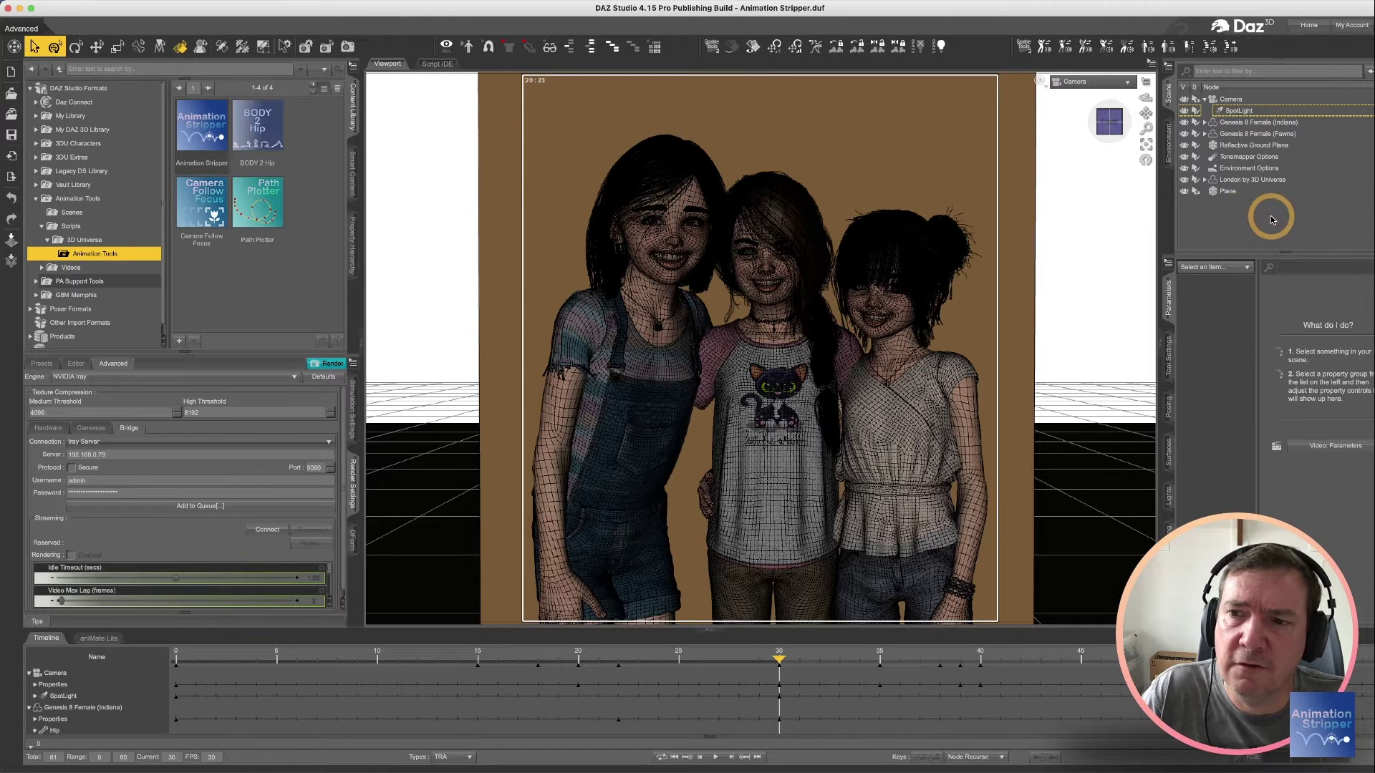
drag(1258, 215, 1205, 106)
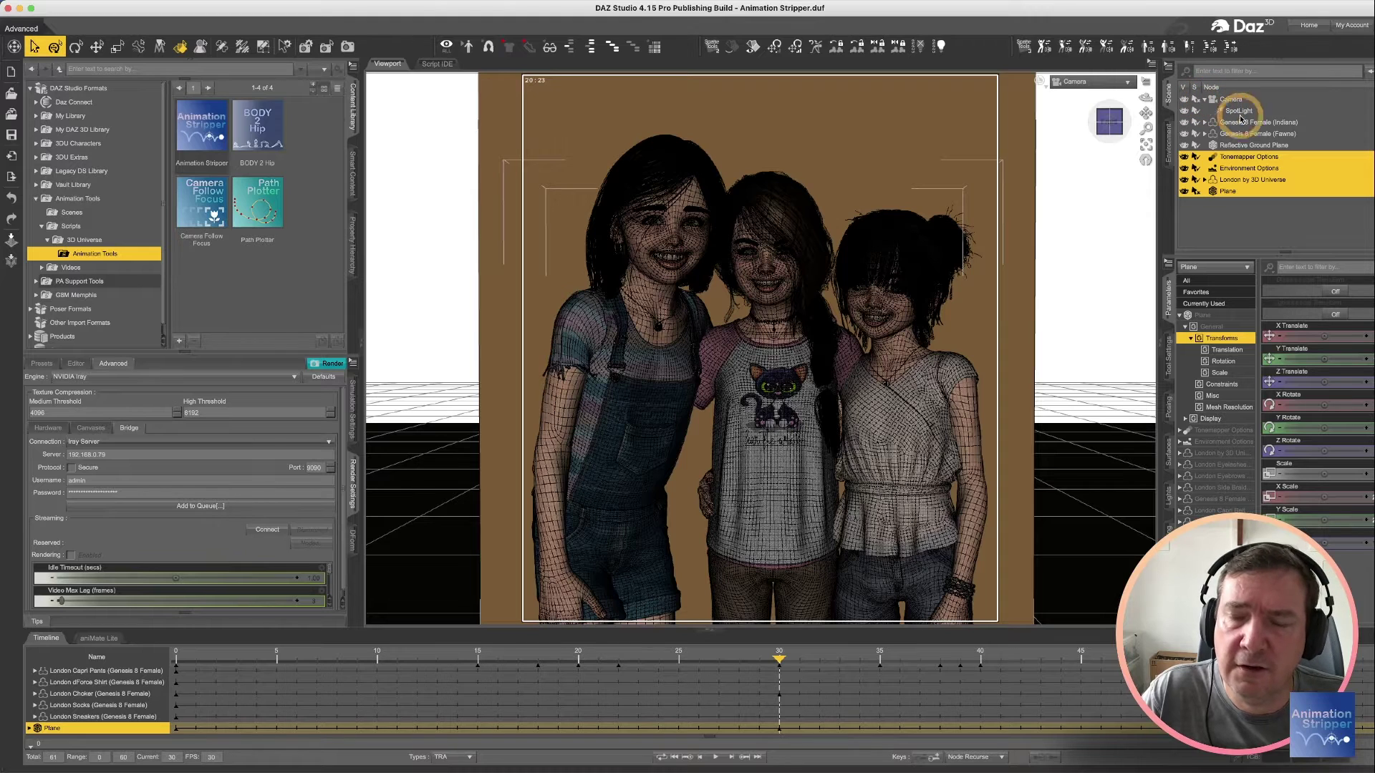
drag(1234, 220, 1207, 99)
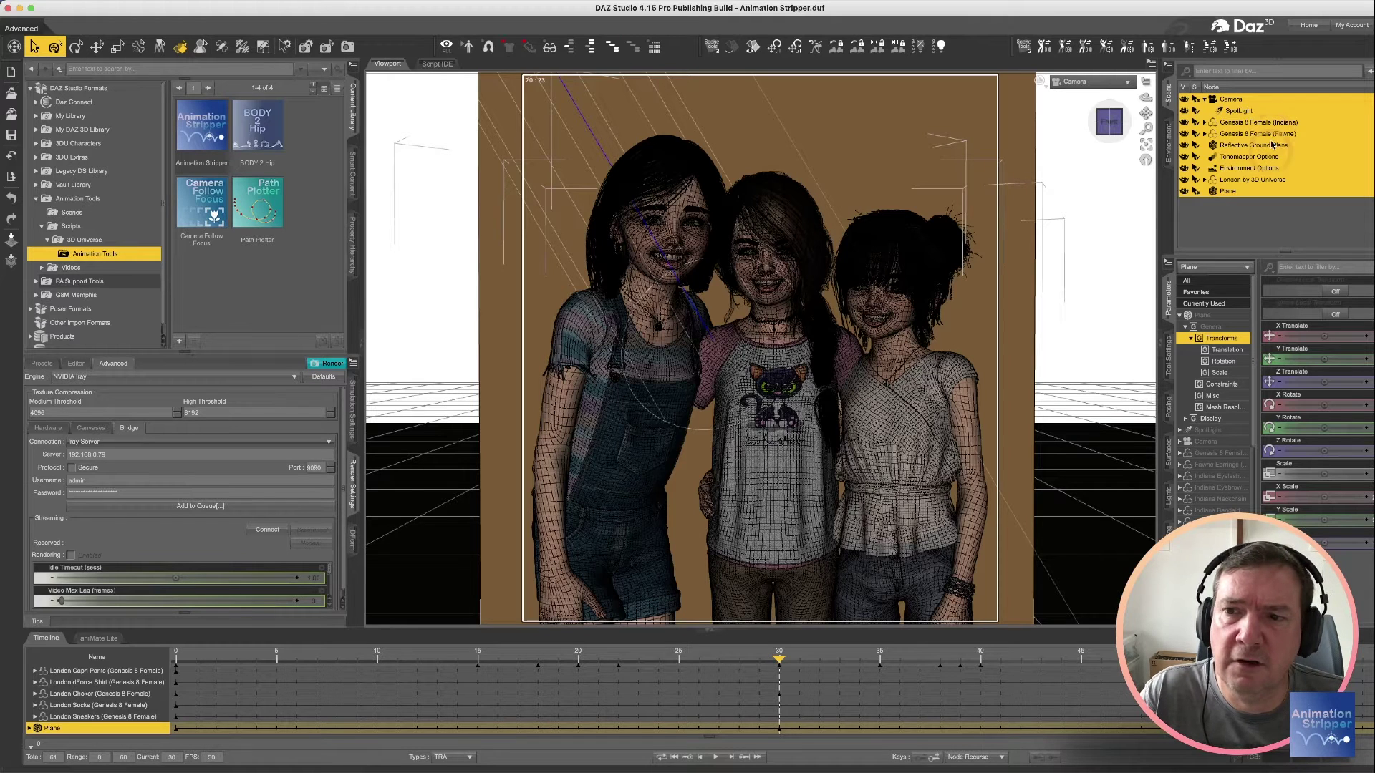
click(210, 126)
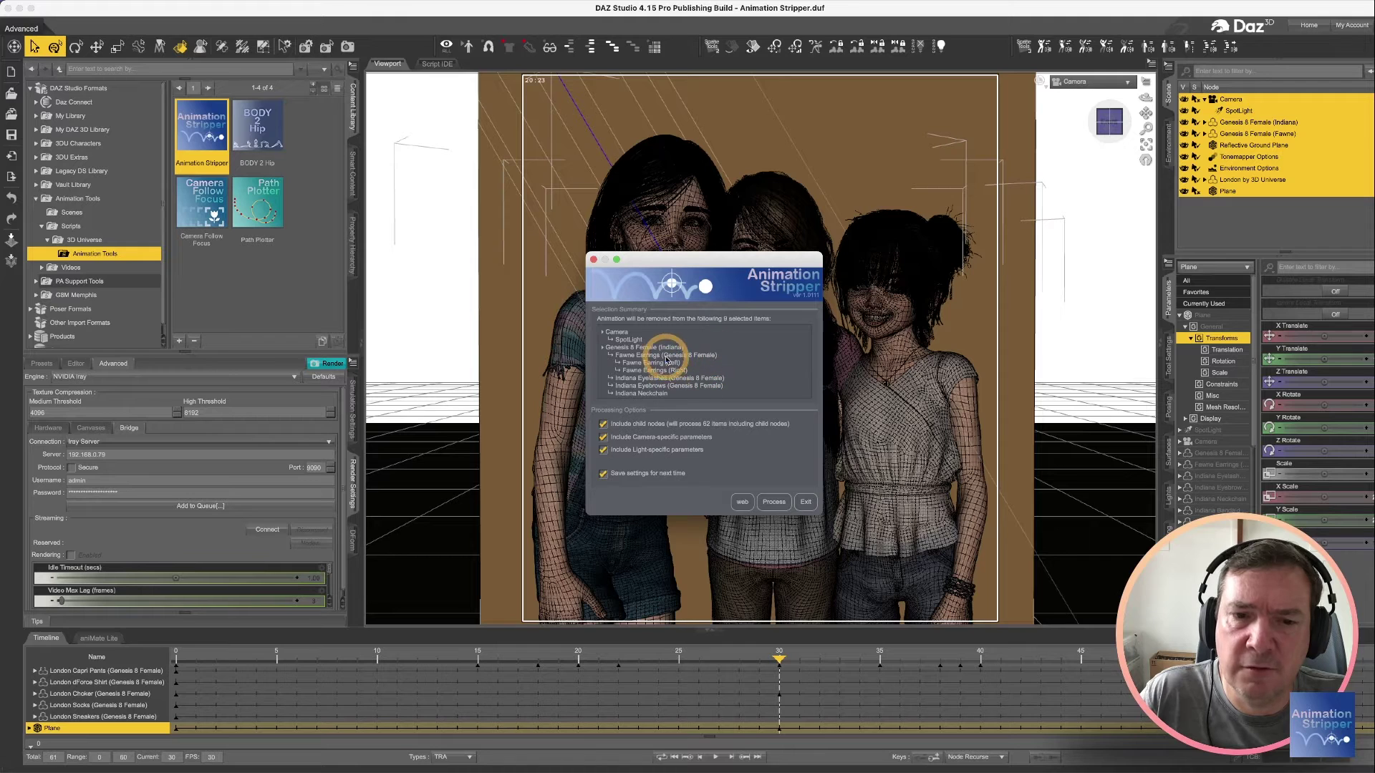
- Compare the script's list of affected items with child nodes included and excluded, leaving Include child nodes enabled
click(615, 426)
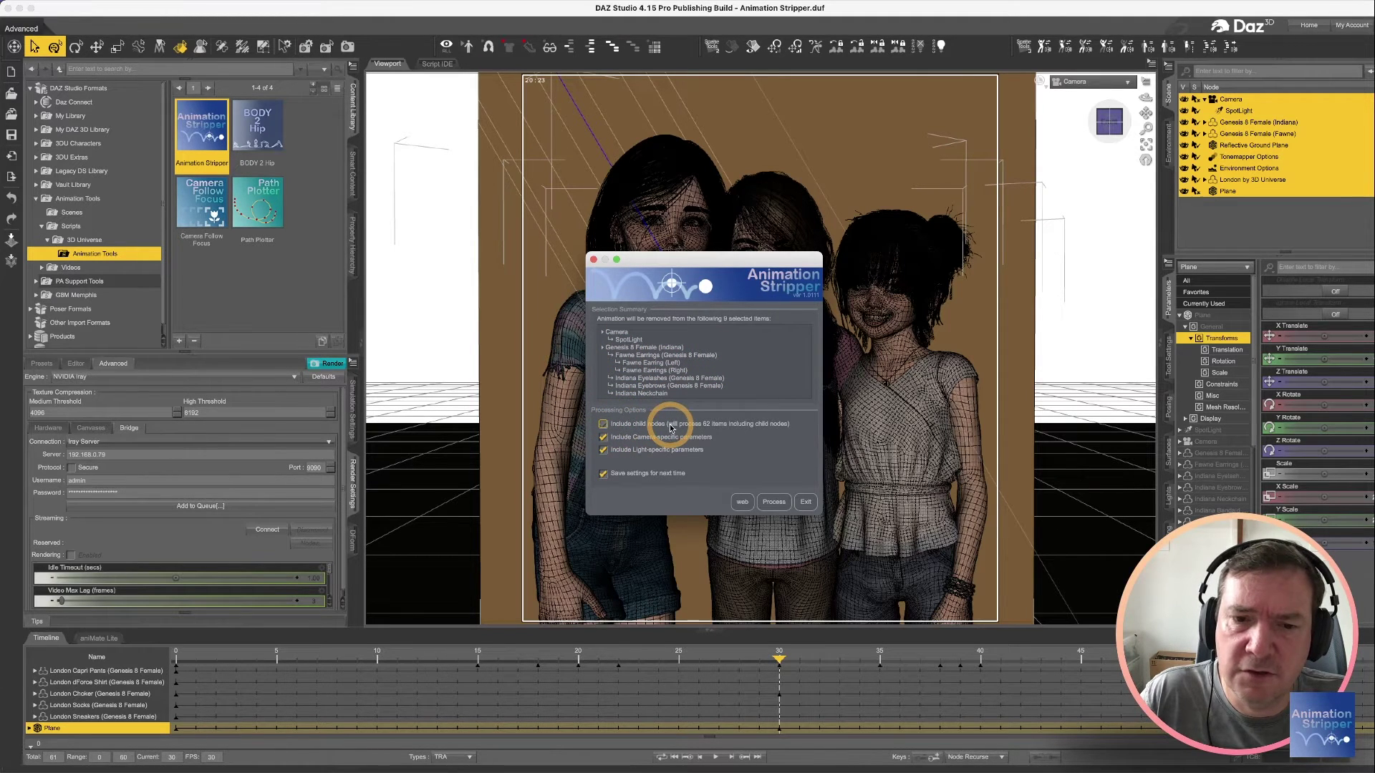
click(709, 427)
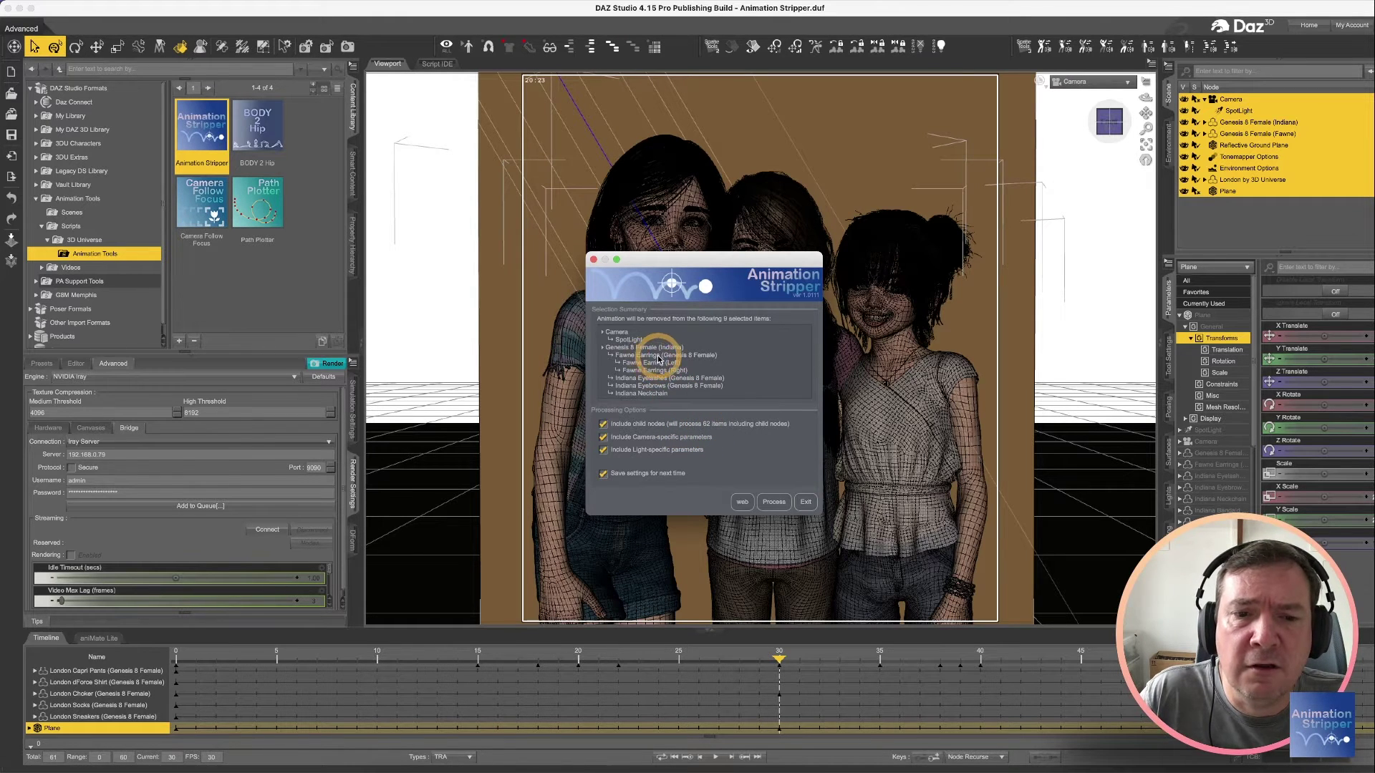
scroll(652, 358, down, 10)
scroll(674, 364, down, 10)
scroll(678, 365, up, 10)
scroll(678, 365, up, 10)
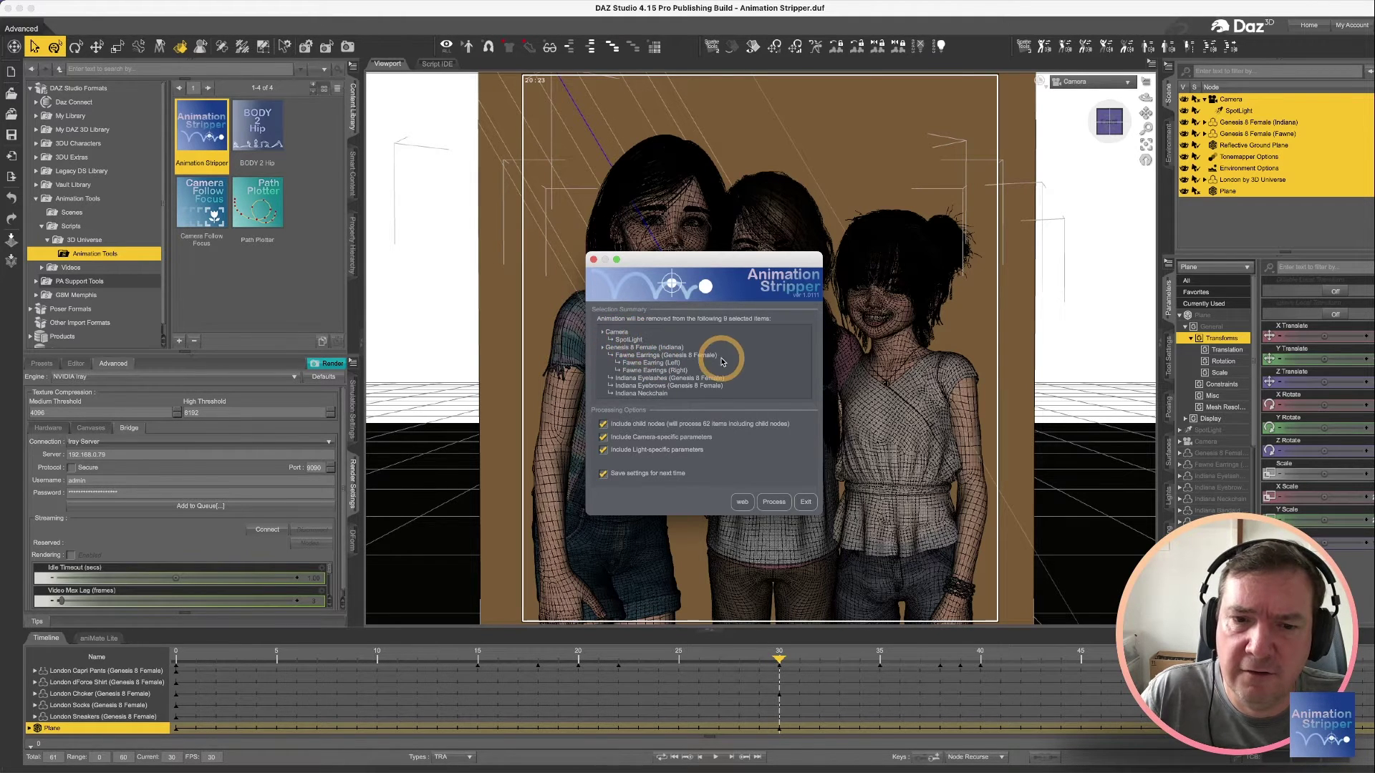
click(610, 425)
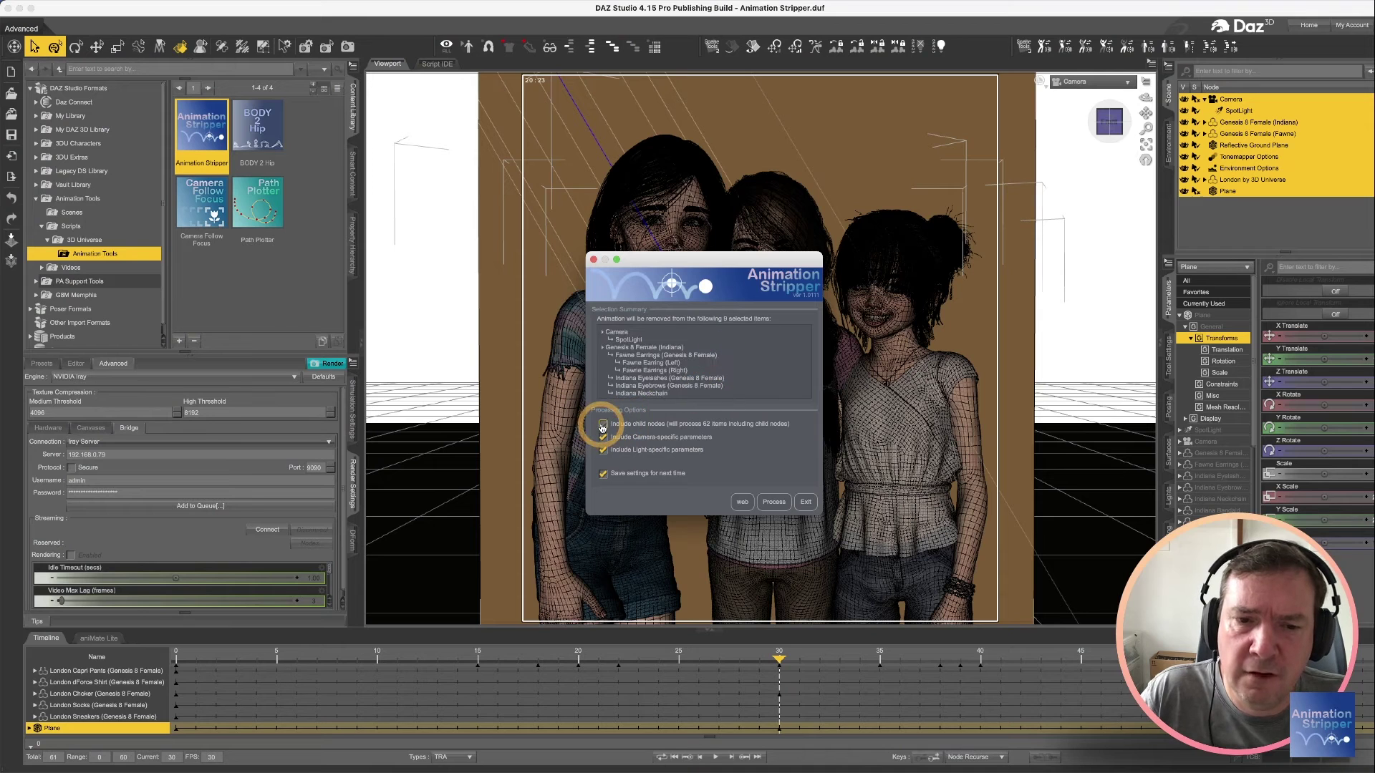
key(Return)
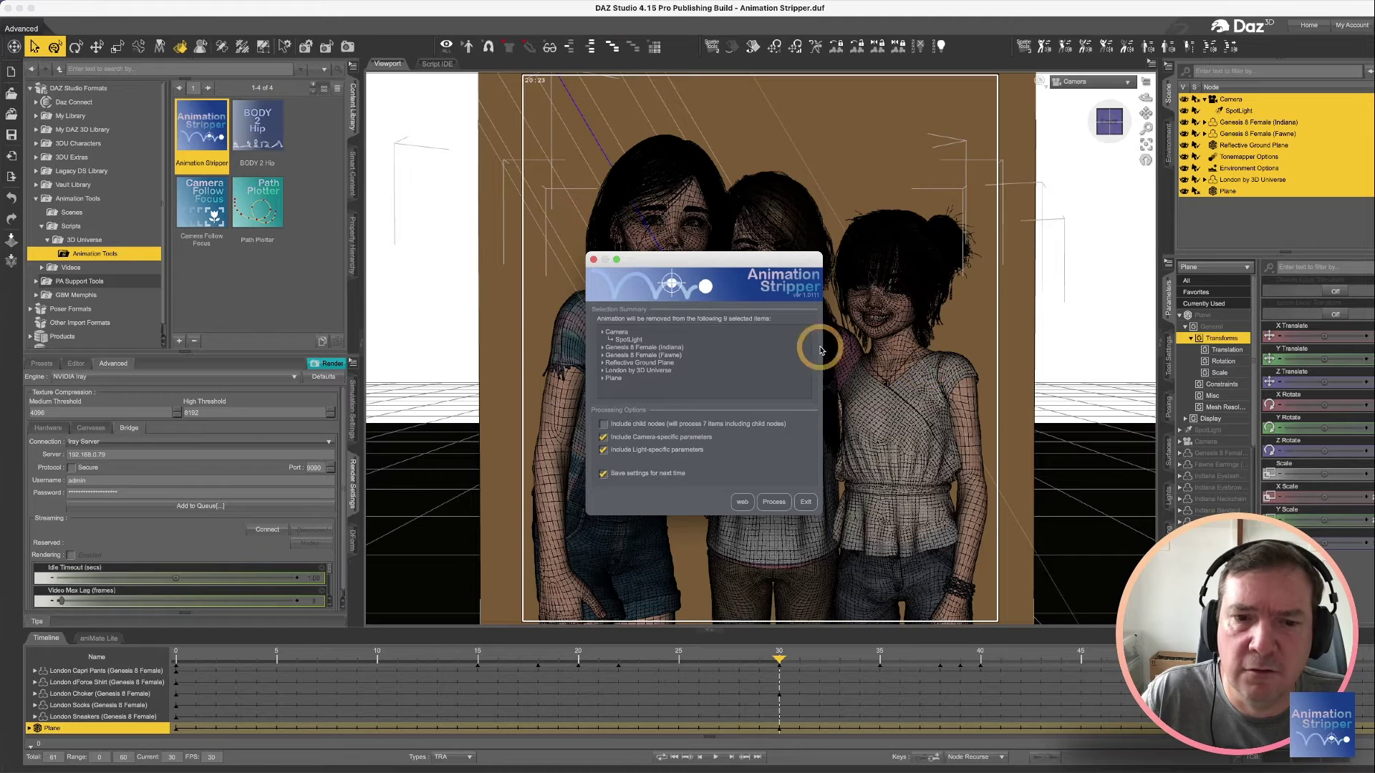
click(602, 425)
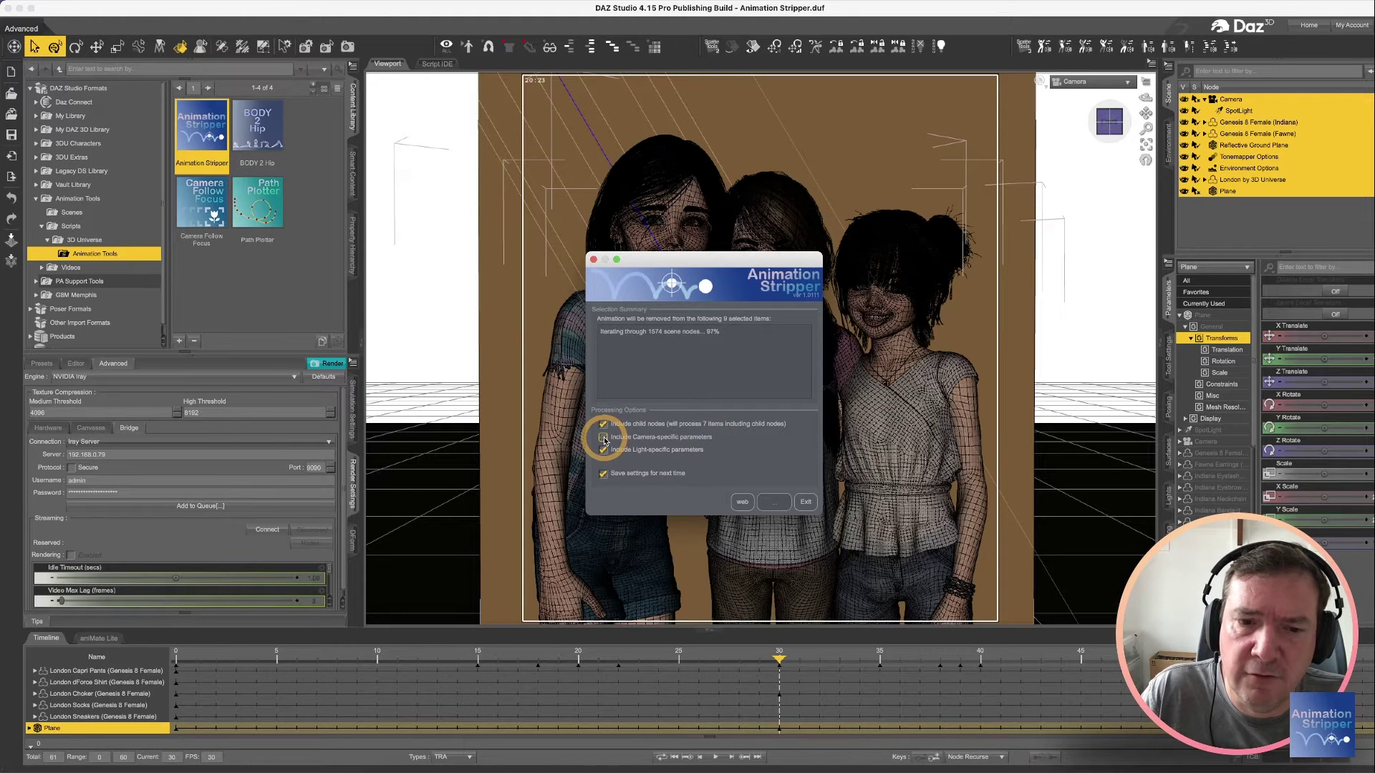
- Try out the Camera-specific and Light-specific parameter options, and process the selected items to strip their animation
click(658, 437)
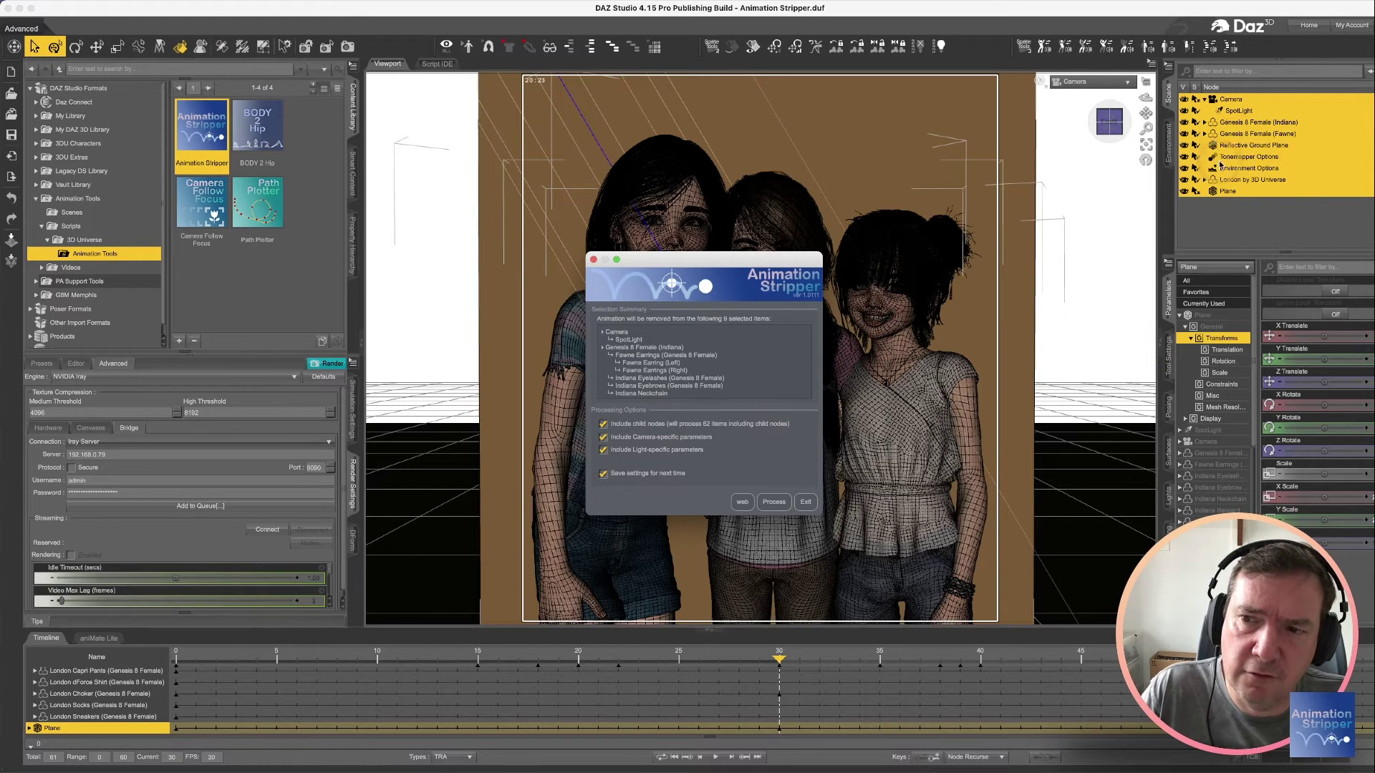
click(629, 438)
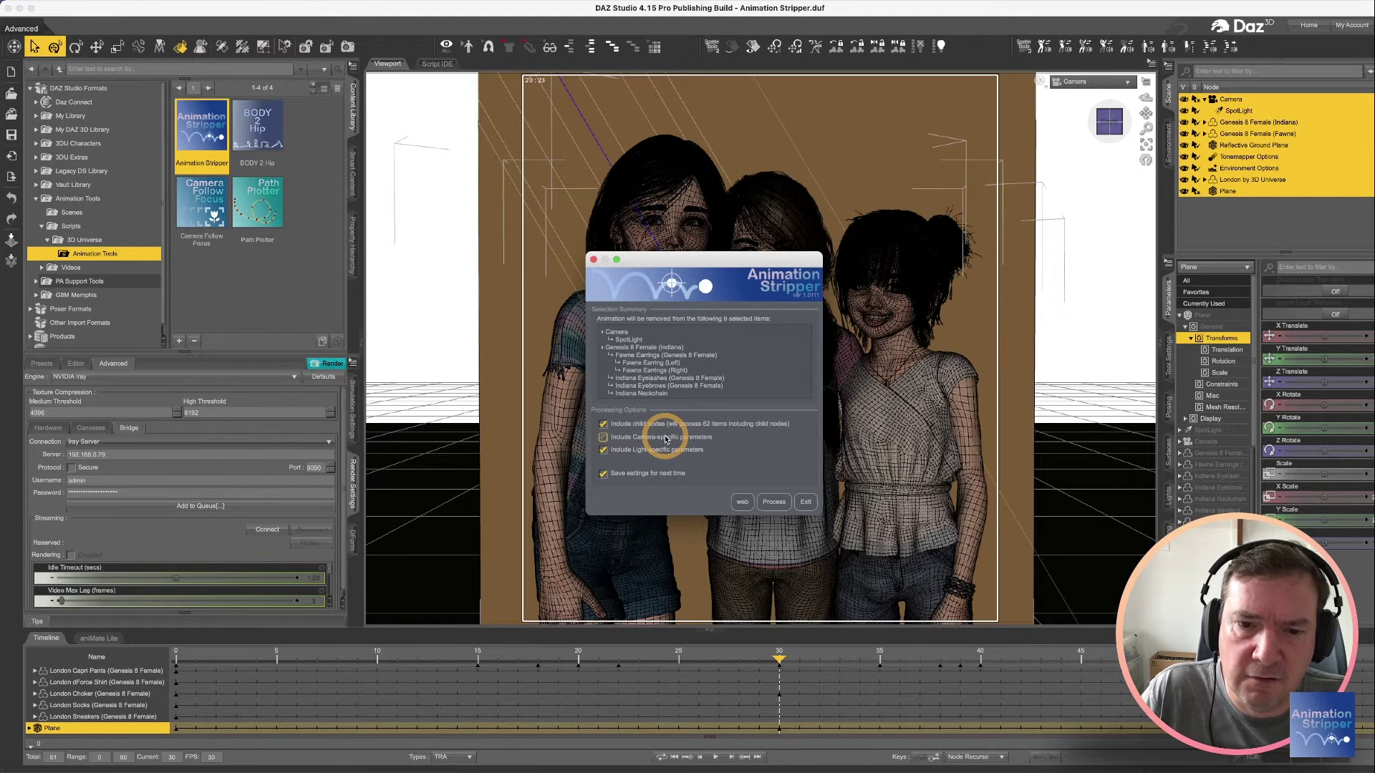
click(623, 437)
click(630, 449)
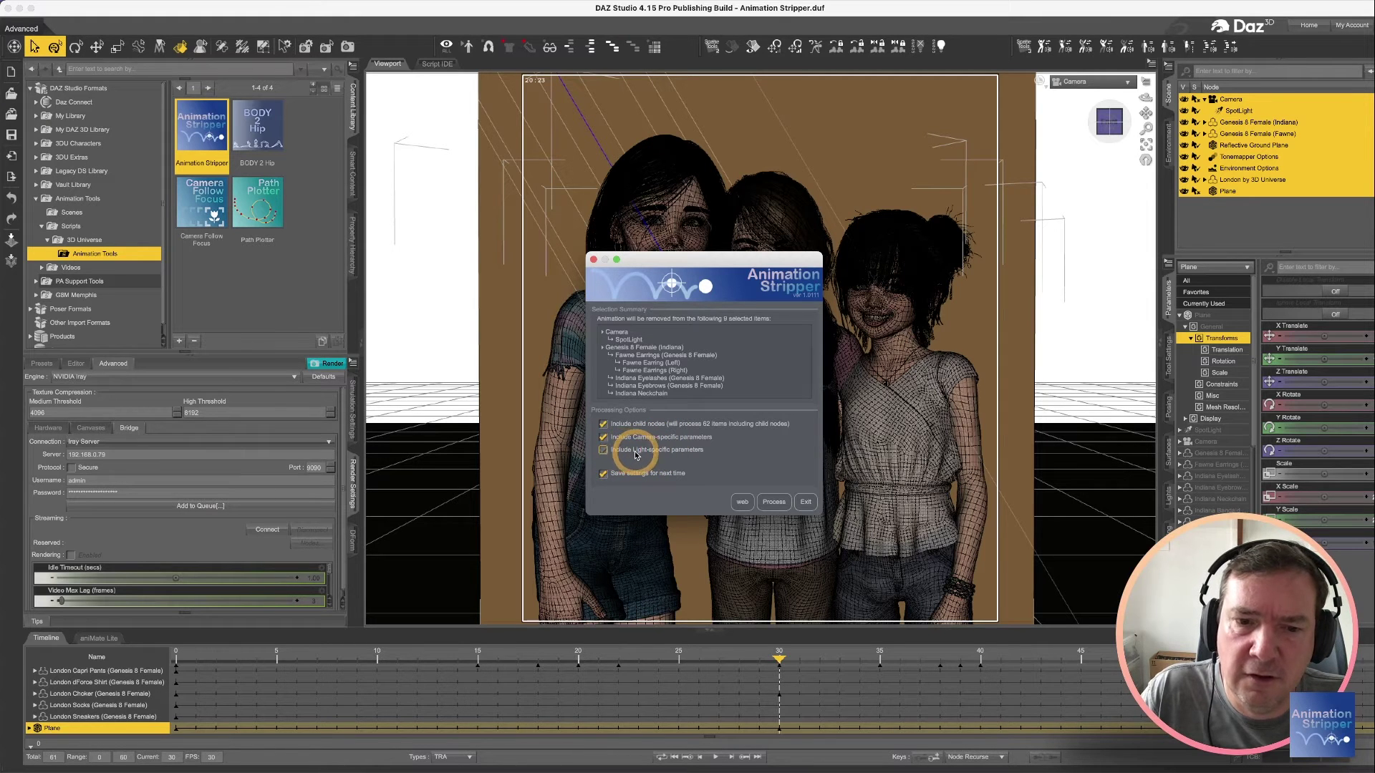
click(603, 451)
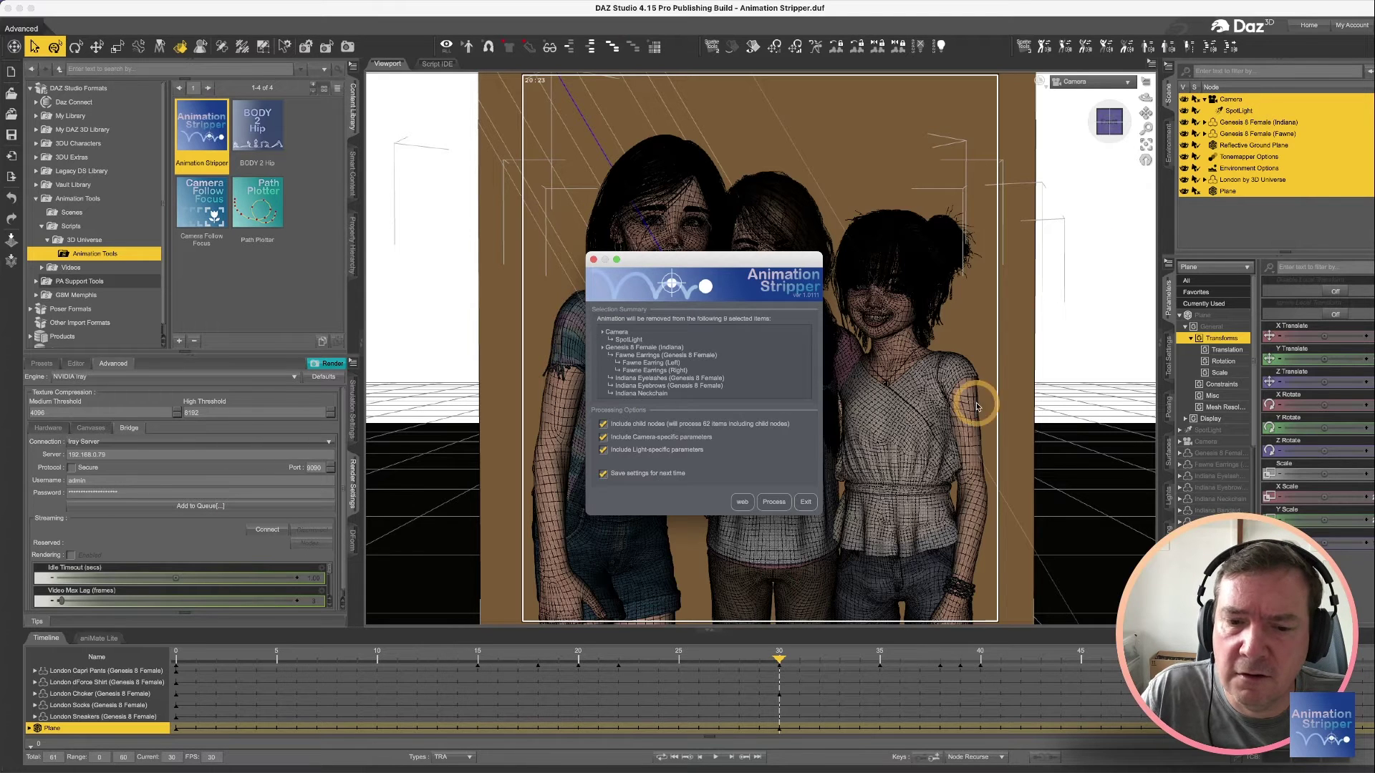
click(689, 438)
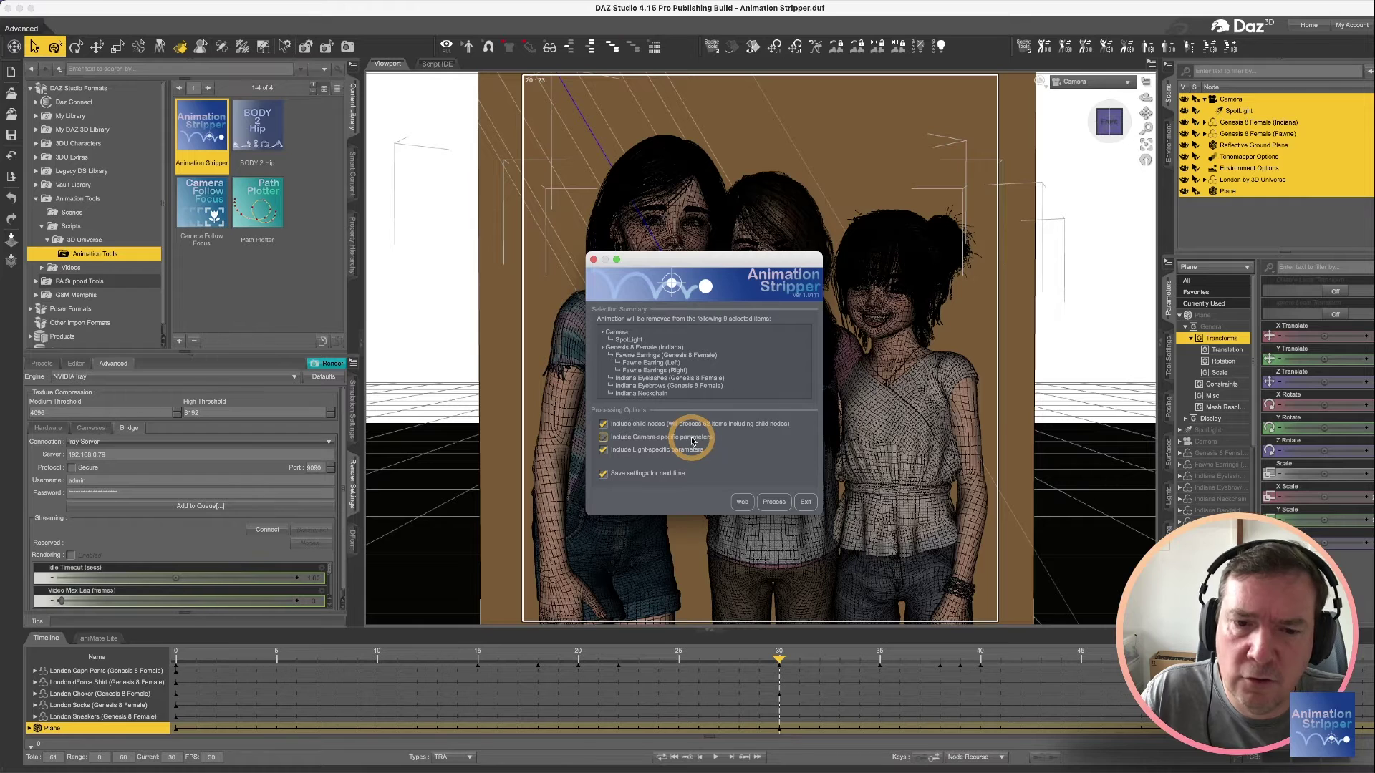
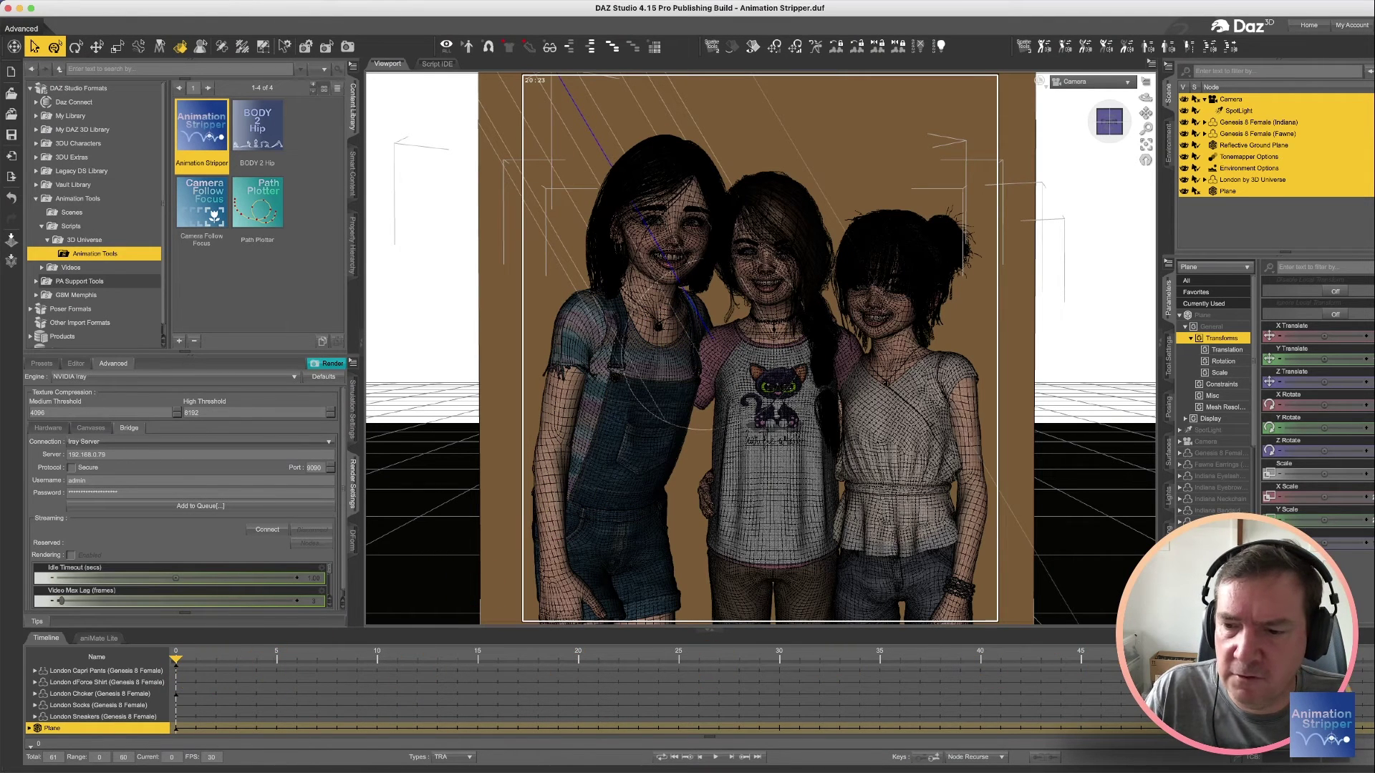
- Collapse the node hierarchies in the timeline and inspect every item's track for remaining keyframes
scroll(78, 706, up, 5)
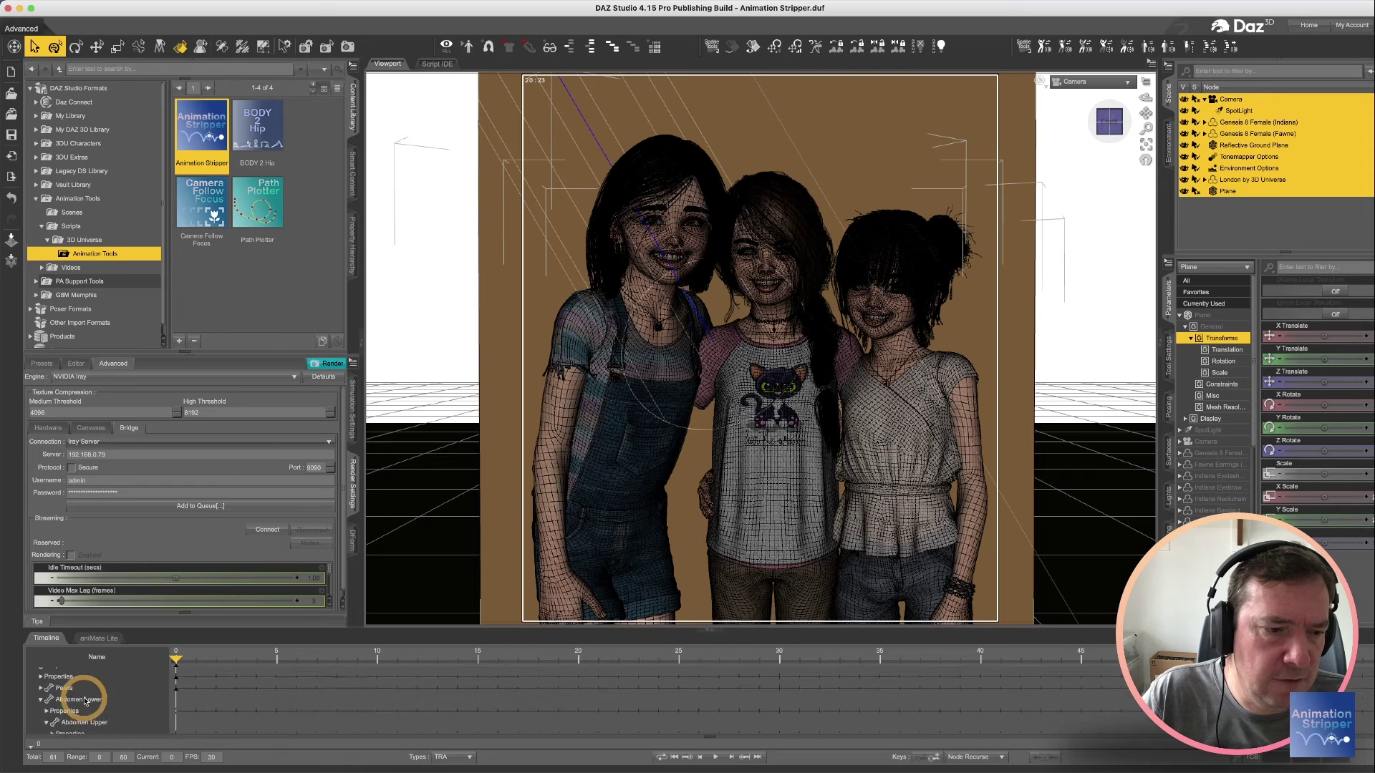
click(29, 670)
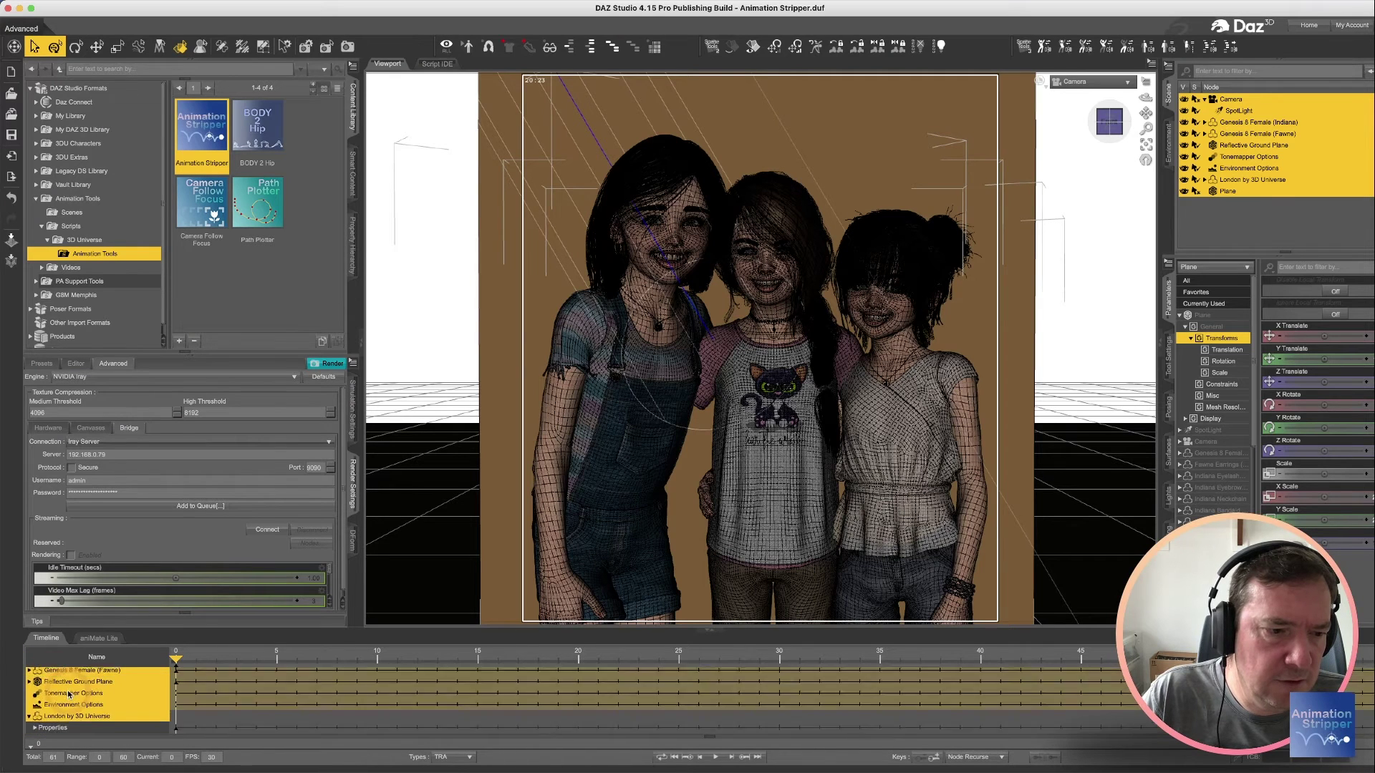
scroll(69, 694, up, 4)
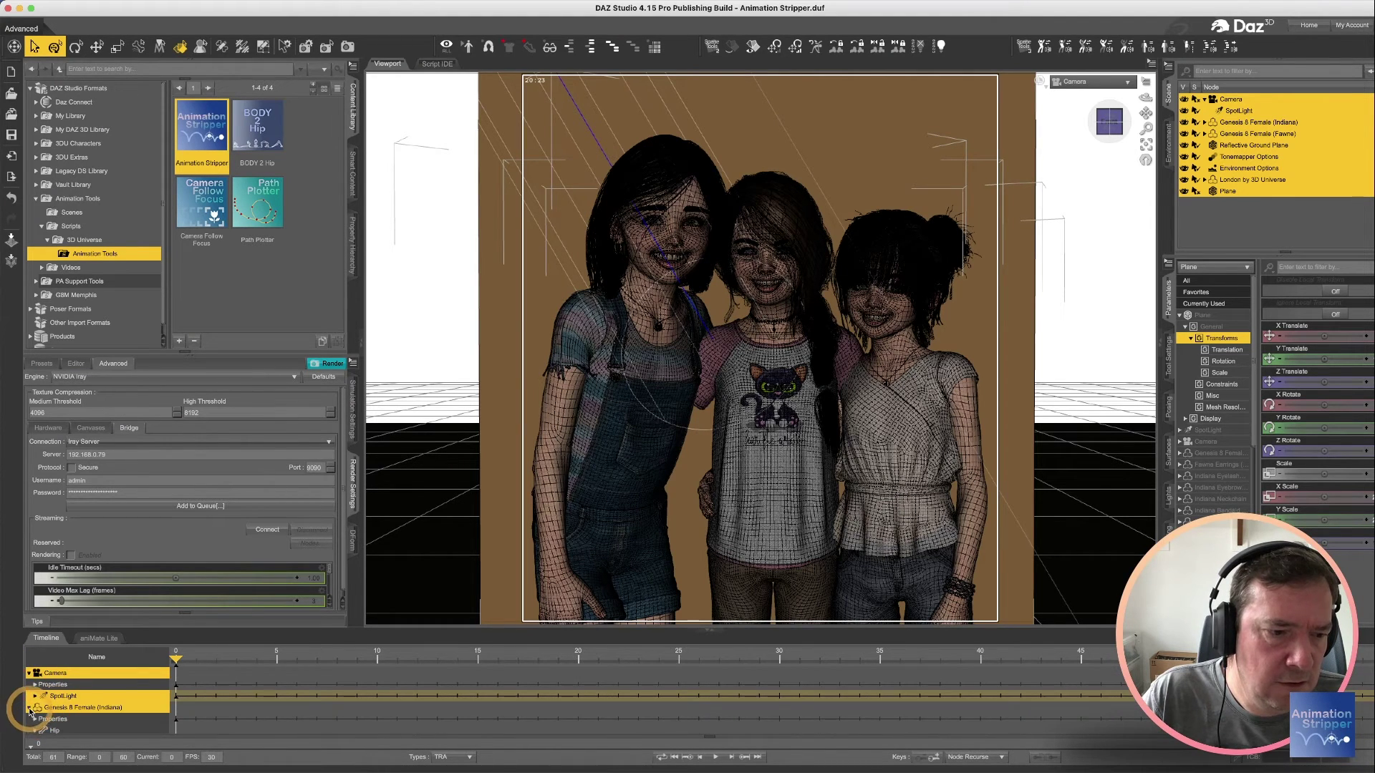
click(51, 710)
scroll(94, 699, down, 3)
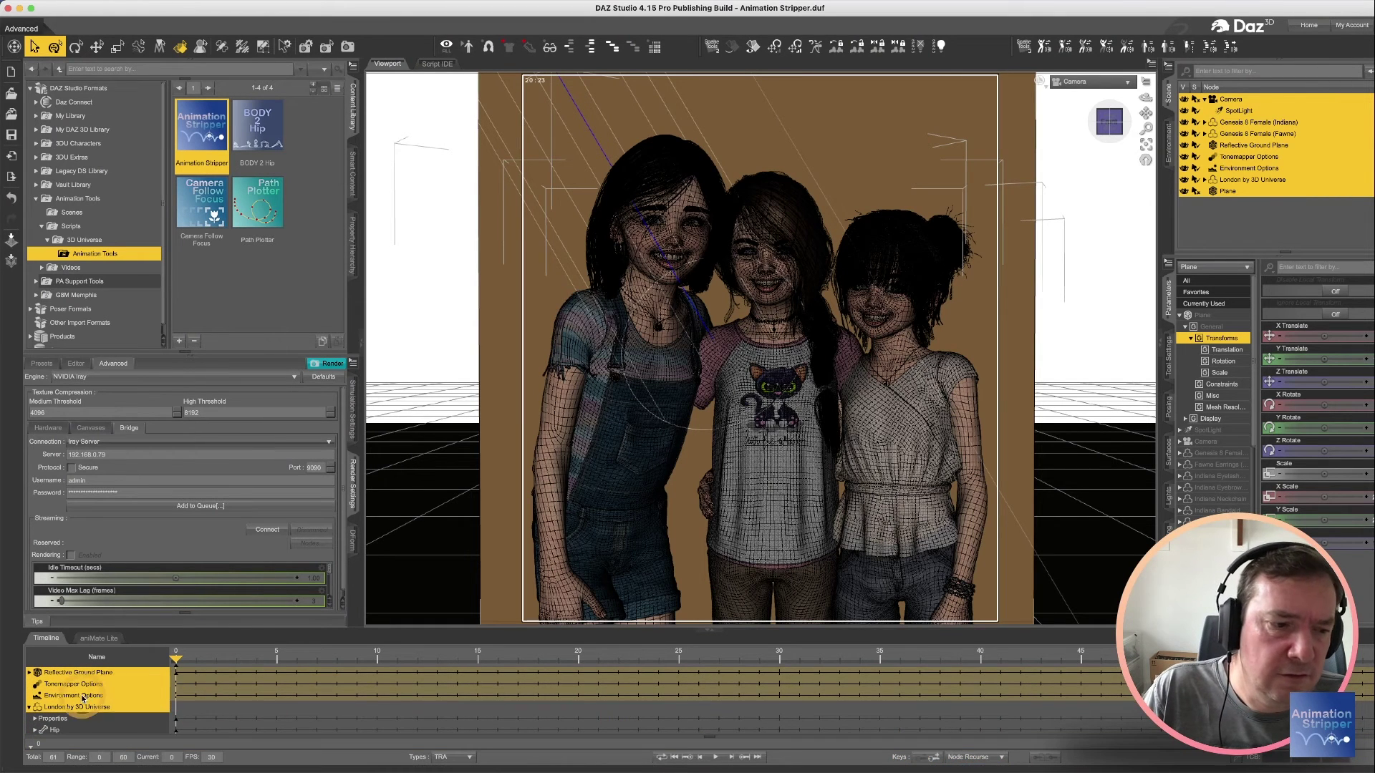
scroll(84, 701, up, 3)
scroll(83, 701, down, 3)
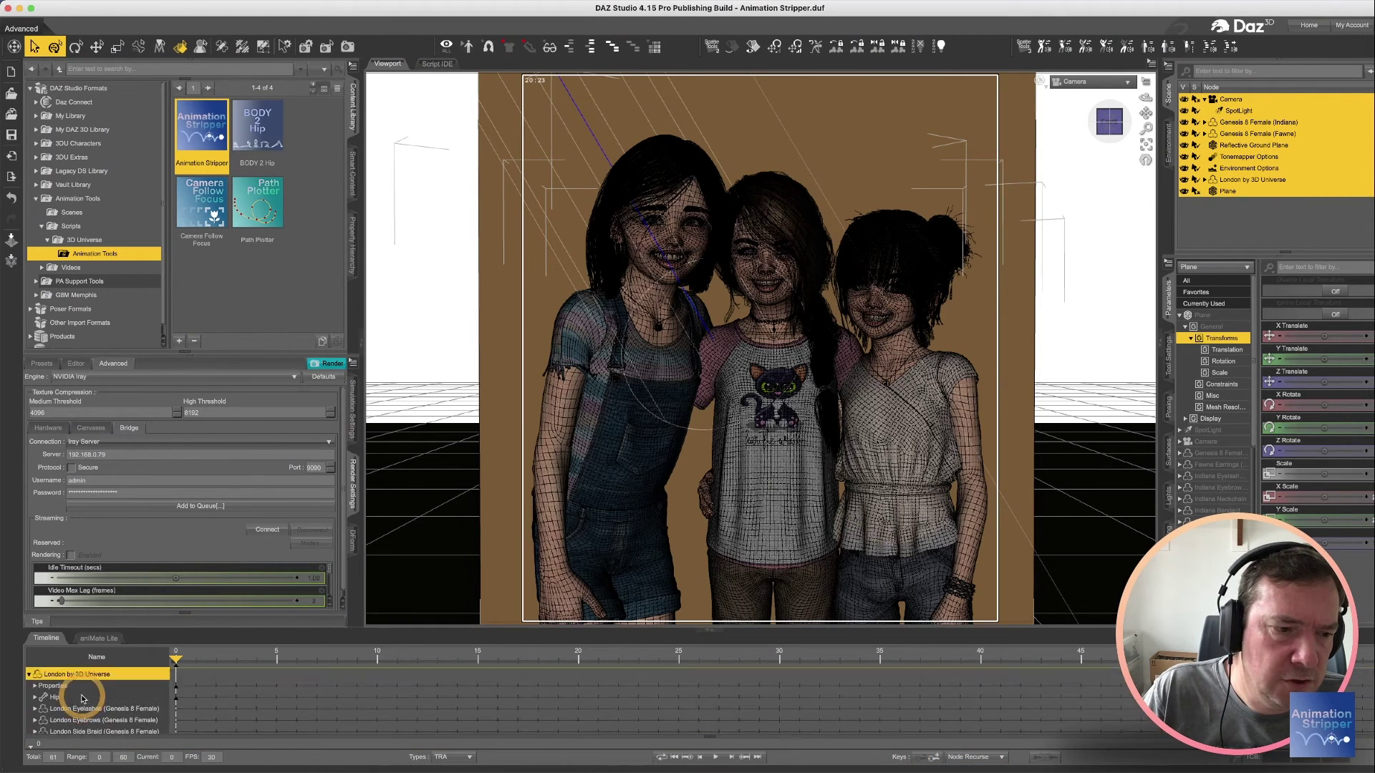
click(30, 705)
scroll(79, 703, up, 3)
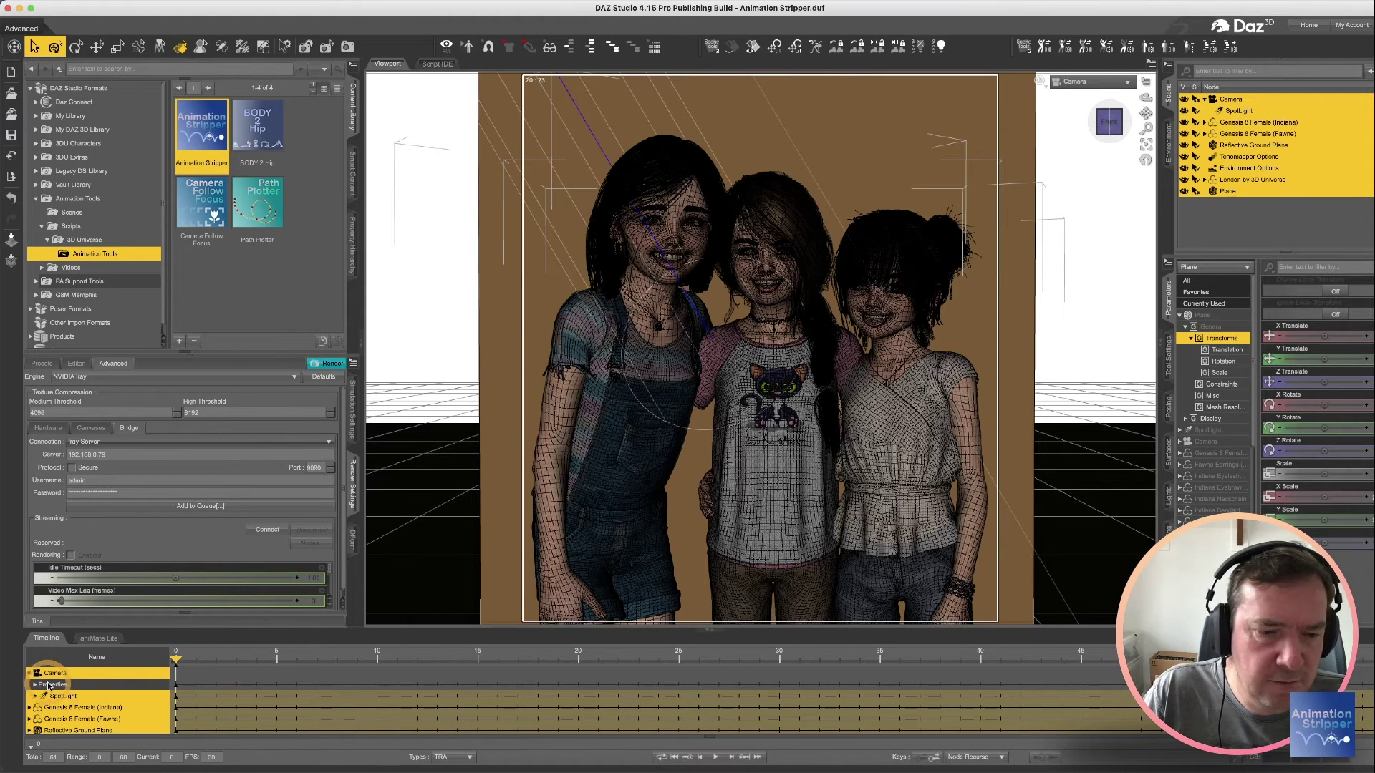
click(29, 673)
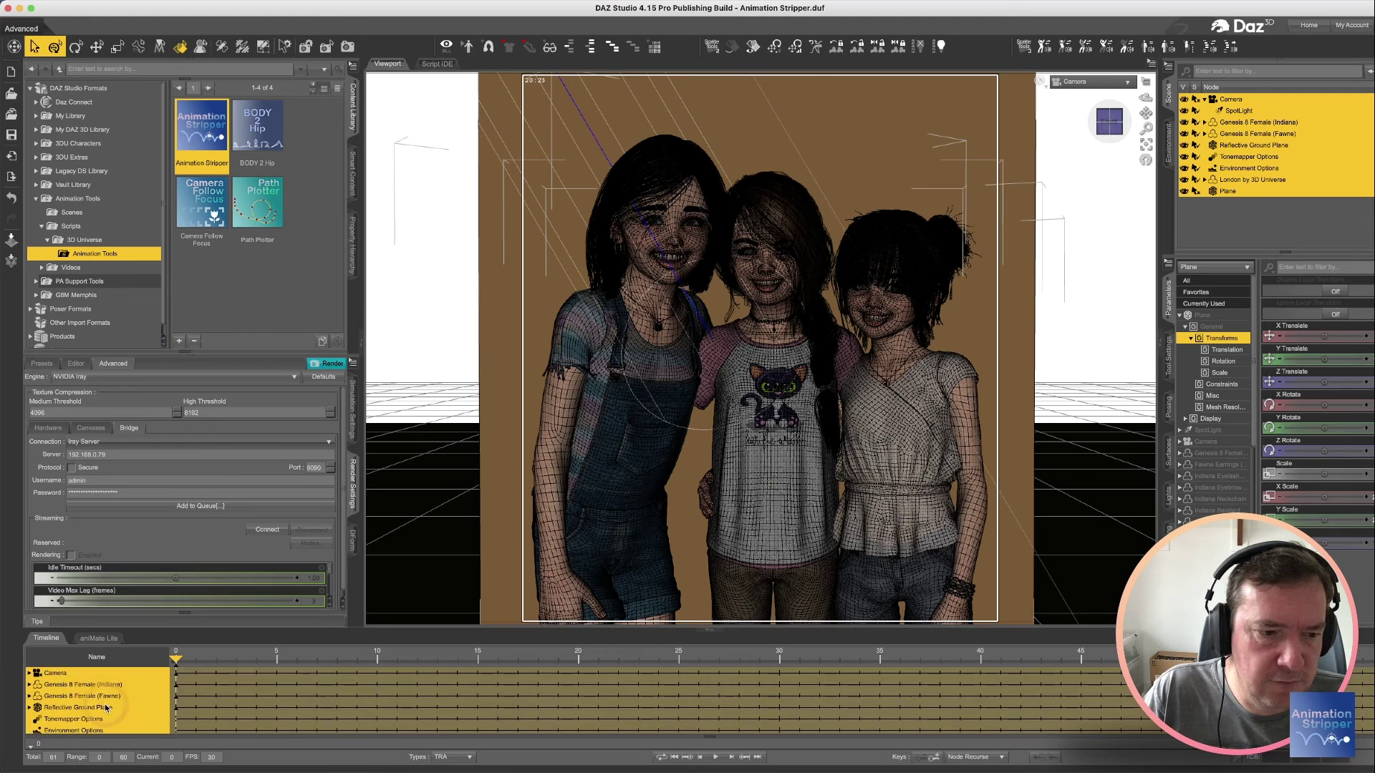
scroll(106, 708, down, 2)
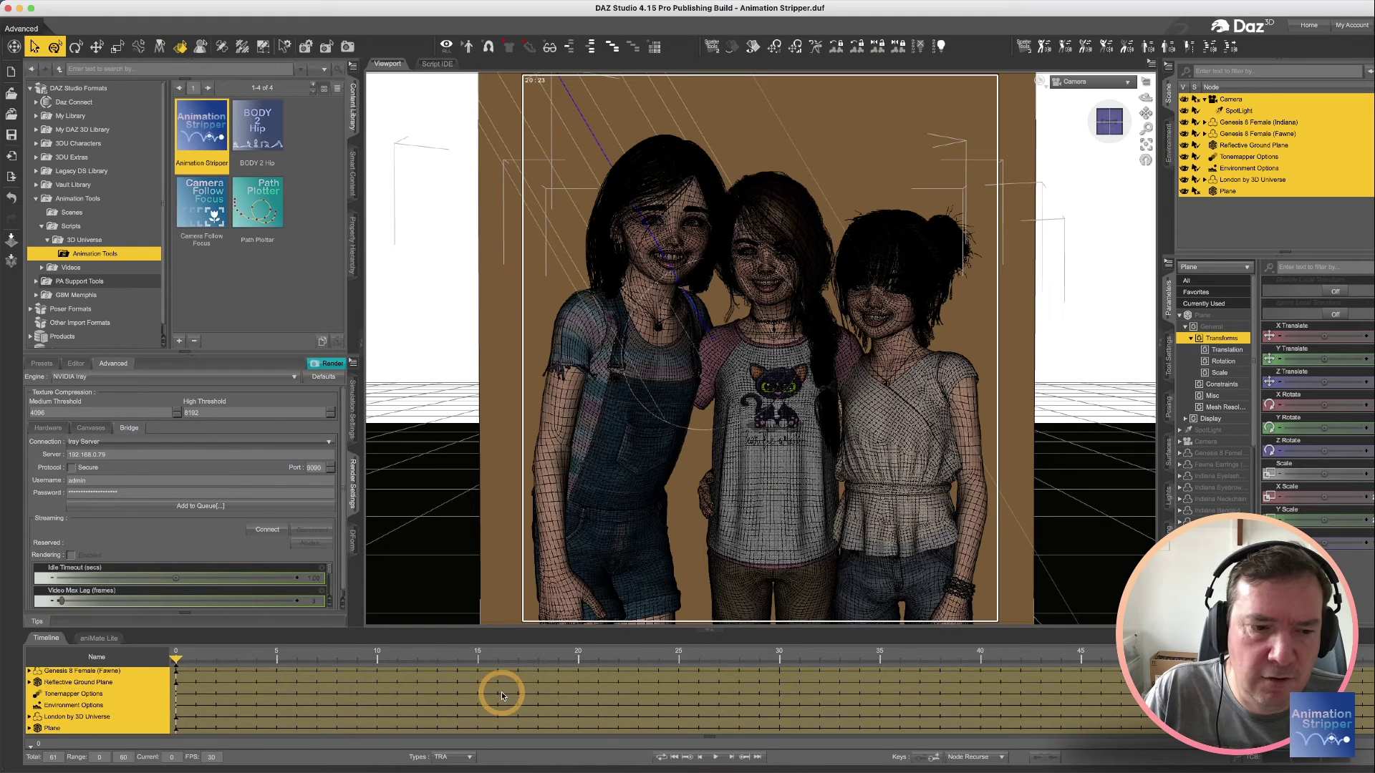
scroll(498, 693, up, 2)
- Check the scene at frames 28 and 39 for any remaining movement, and return to frame 0
click(736, 658)
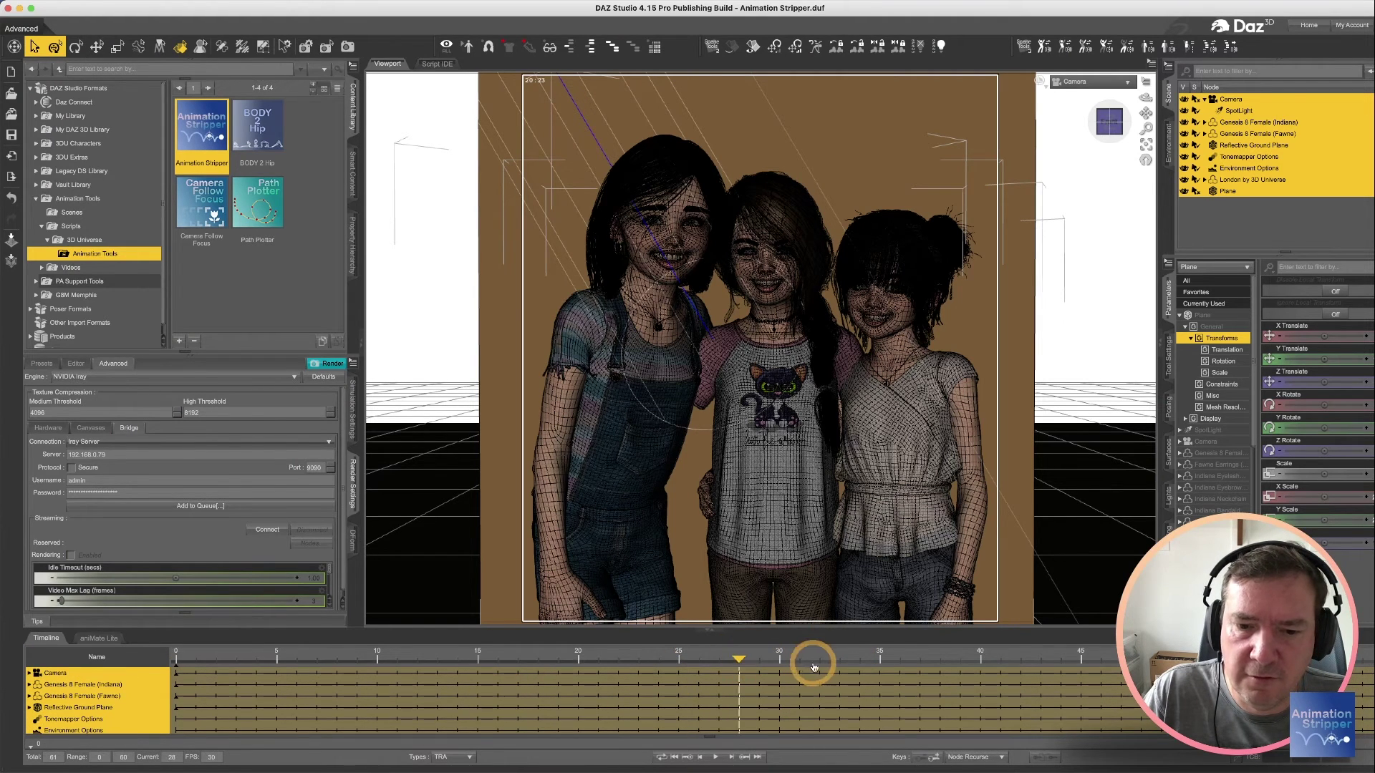
click(956, 658)
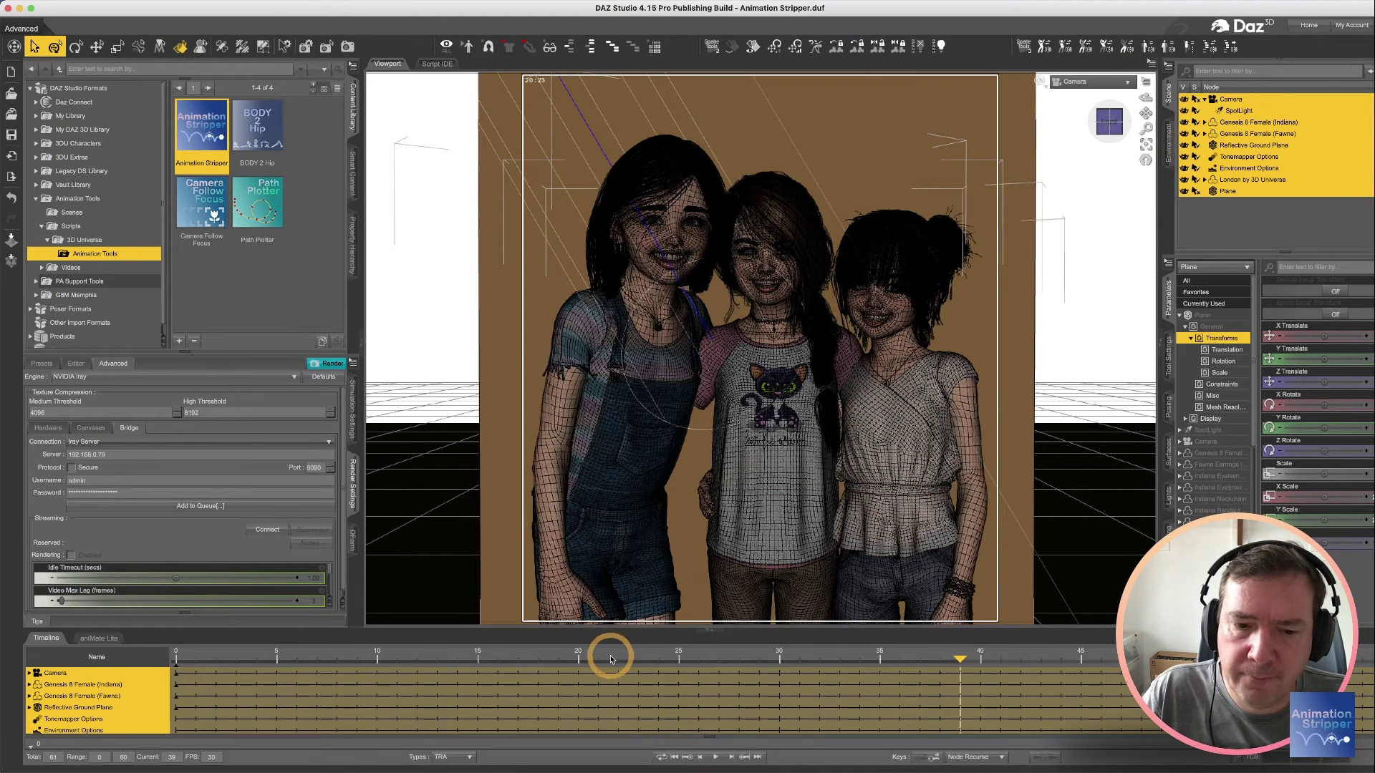
click(179, 658)
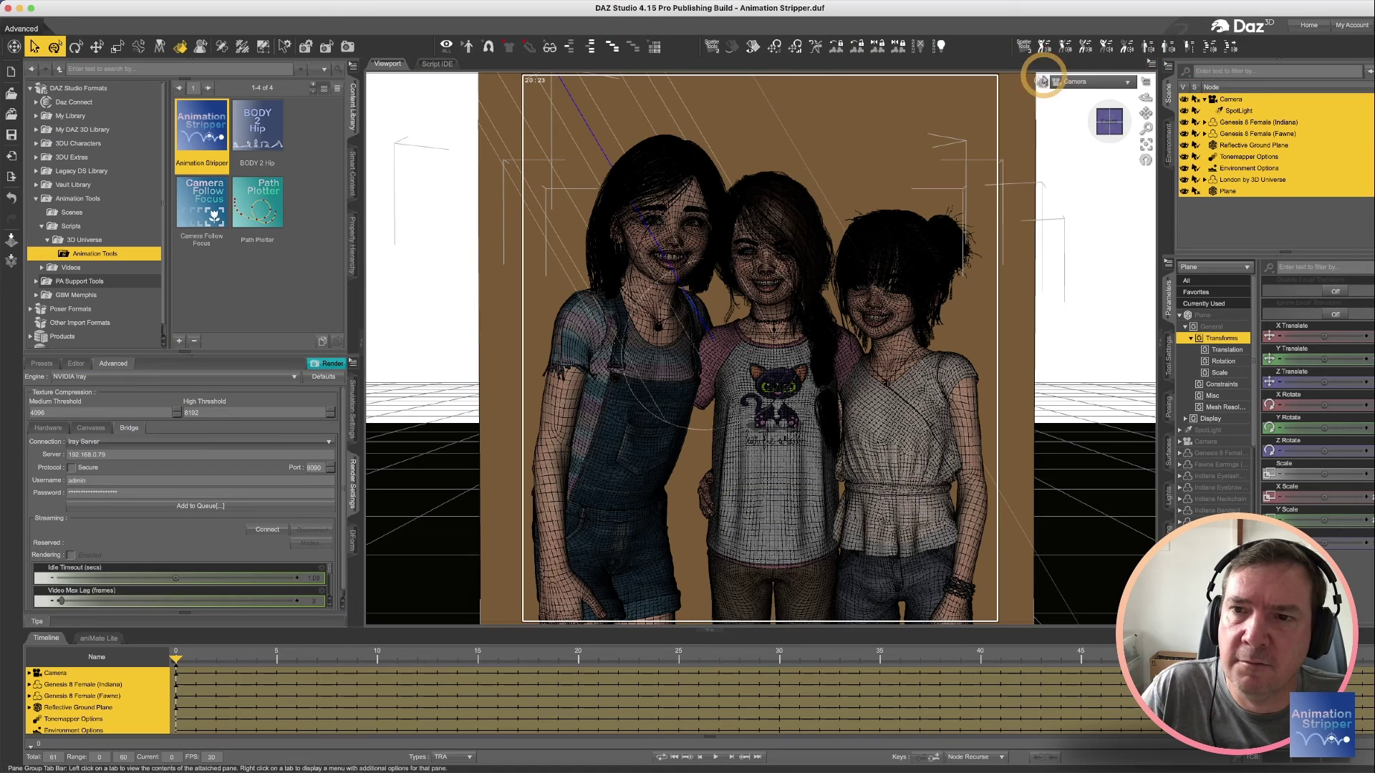
- Deselect all scene items and bring up the viewport's draw style choices
click(1039, 81)
click(1037, 297)
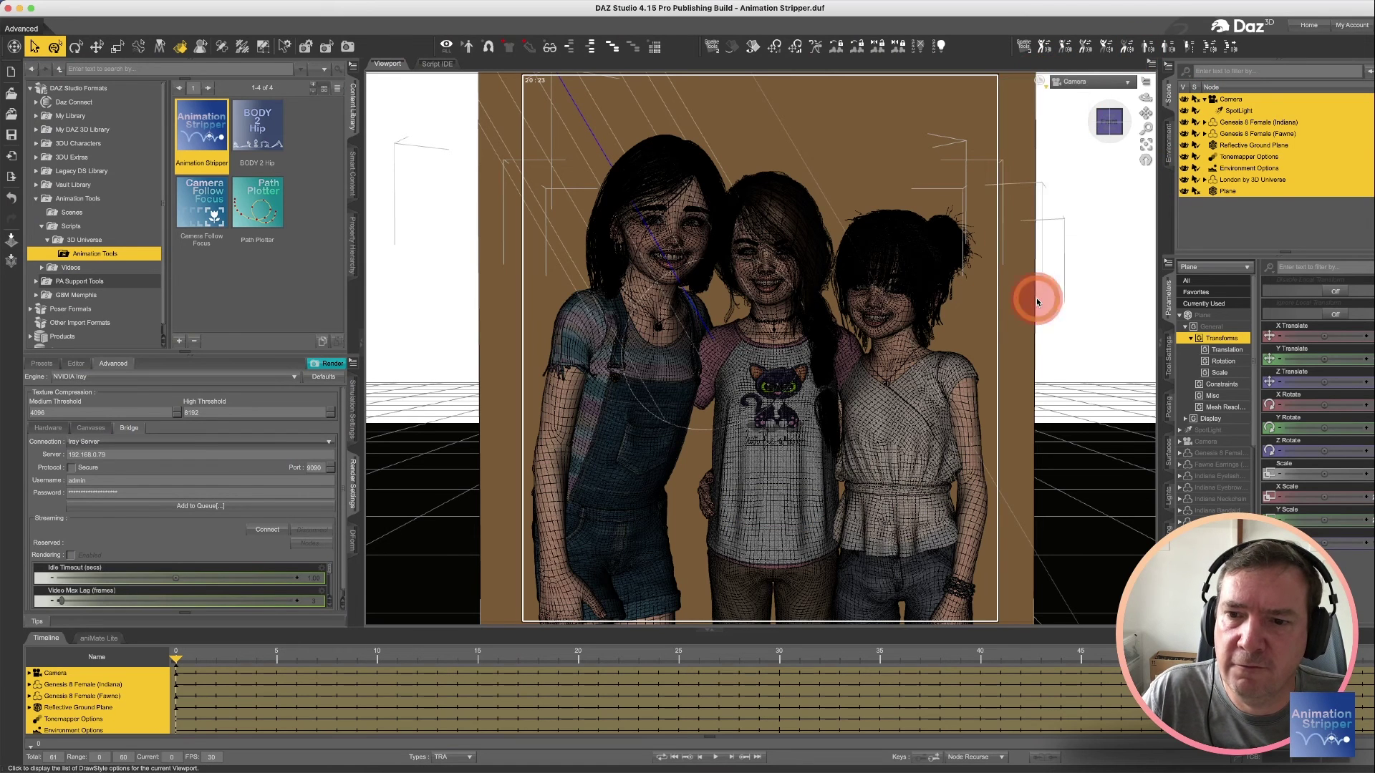
click(1040, 81)
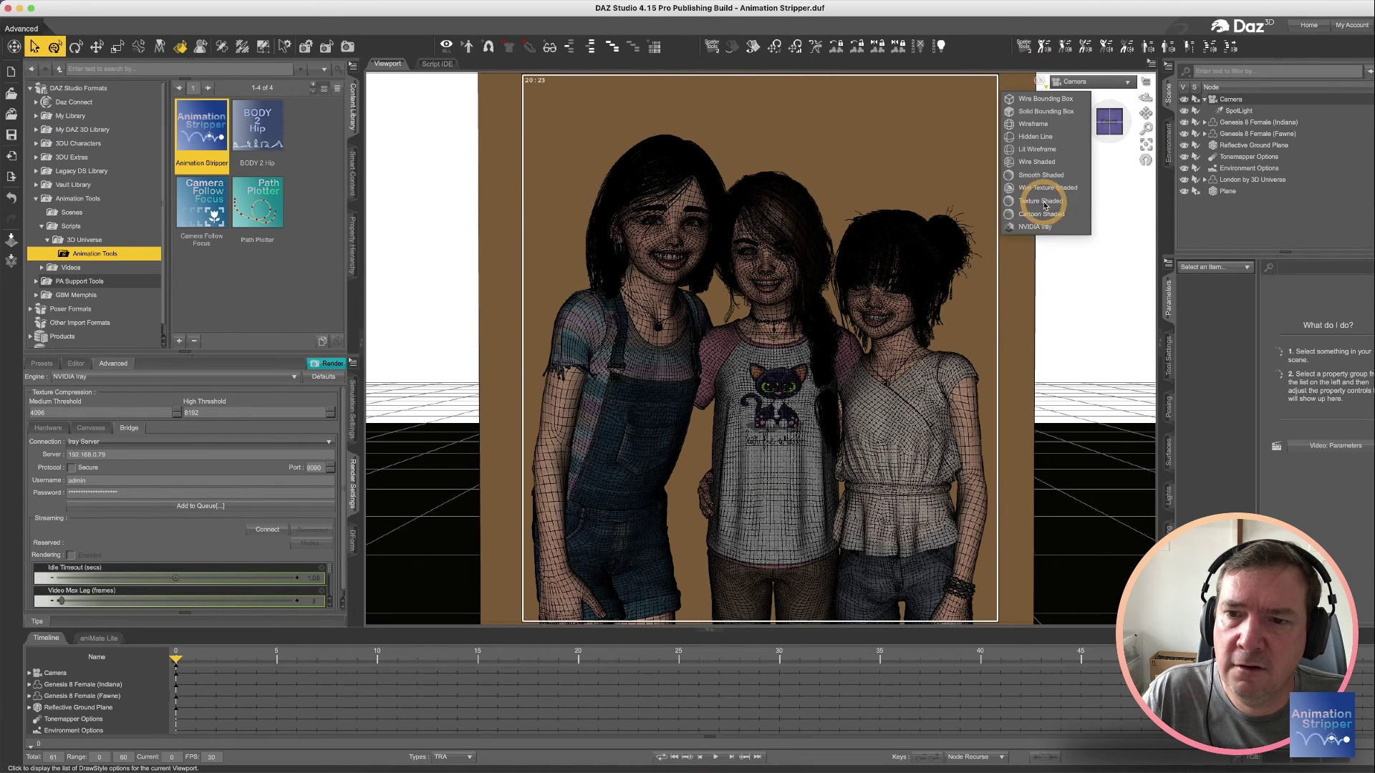